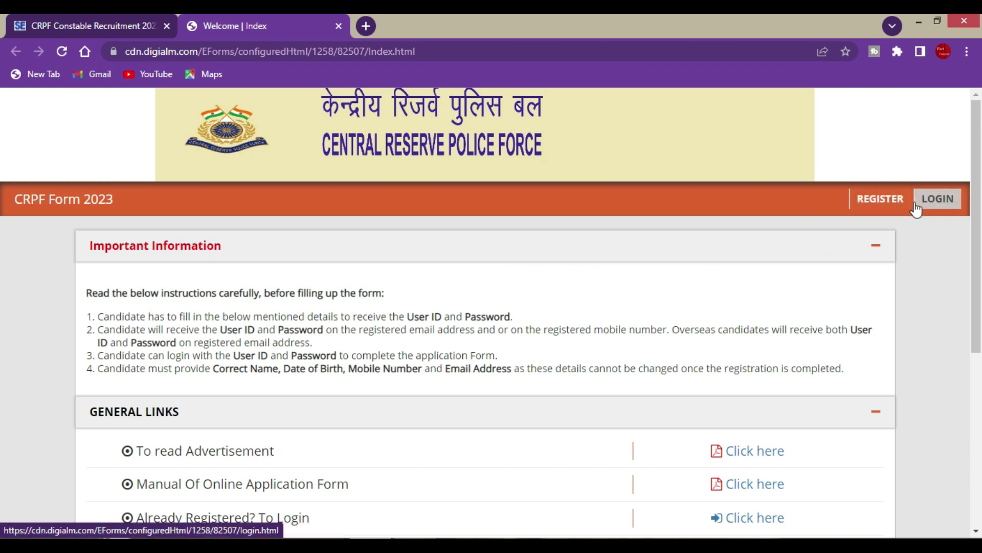
- Open the CRPF registration form and dismiss its instructions notice
click(883, 204)
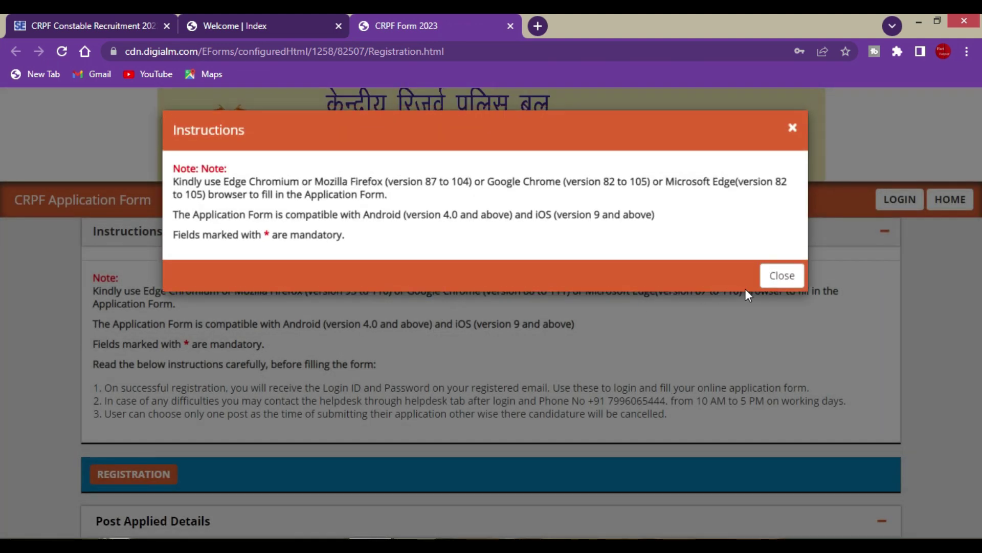
click(779, 277)
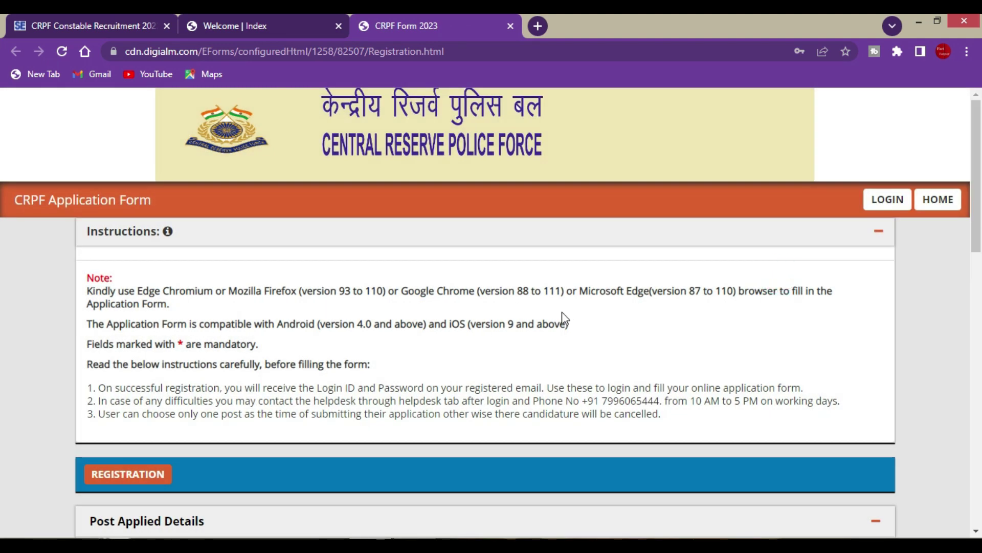
- Review the available posts and choose Constable-Driver as the post name in the Post Applied Details
scroll(524, 330, down, 3)
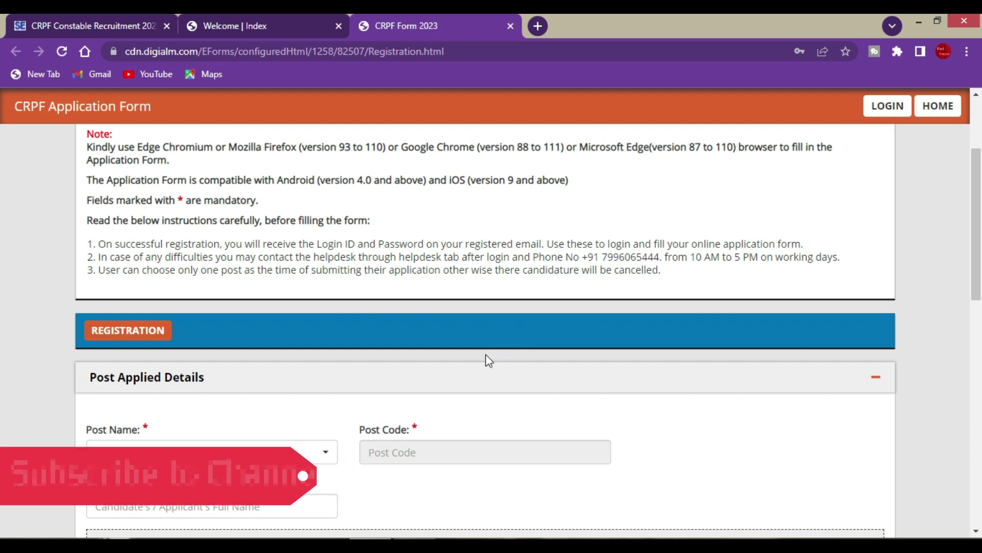
scroll(486, 357, down, 3)
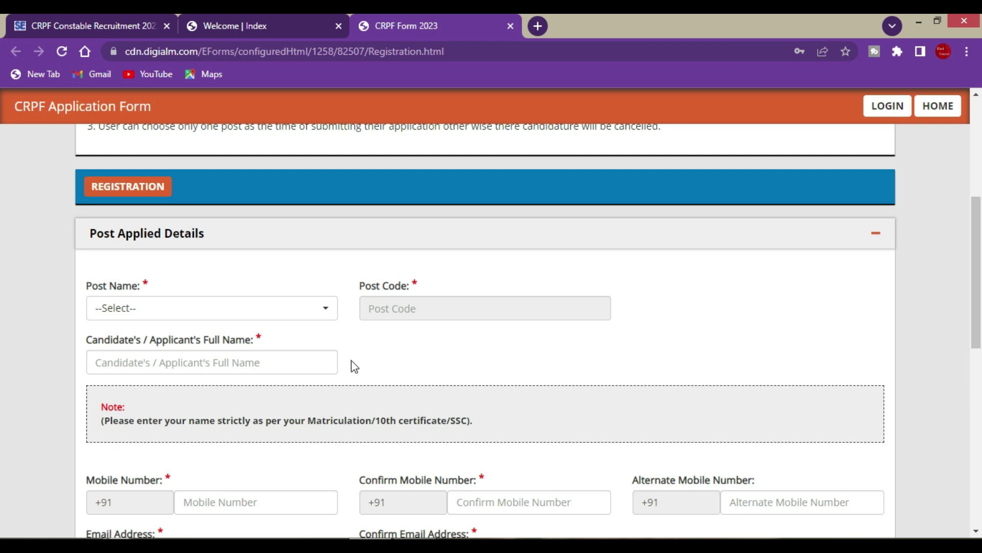
click(253, 313)
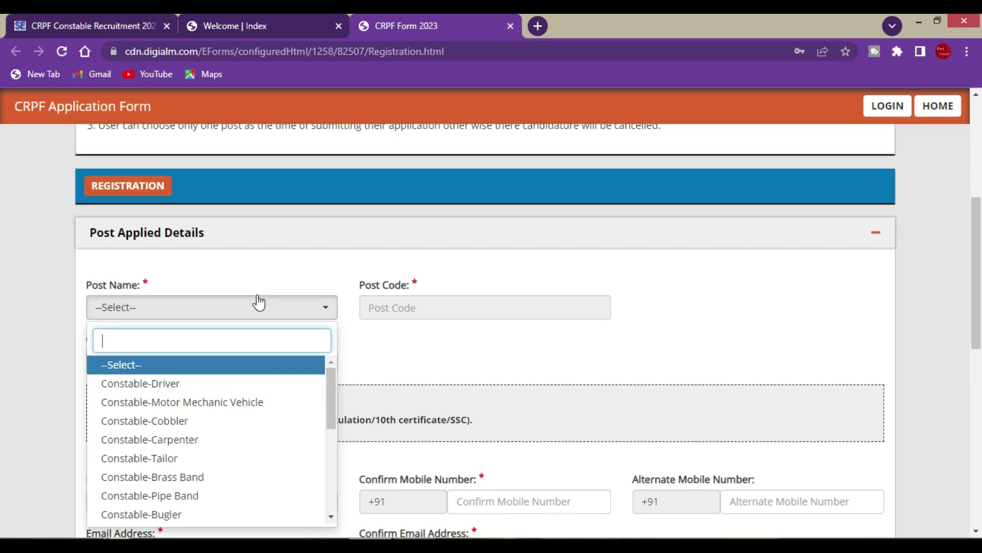
scroll(259, 302, down, 3)
scroll(198, 370, down, 2)
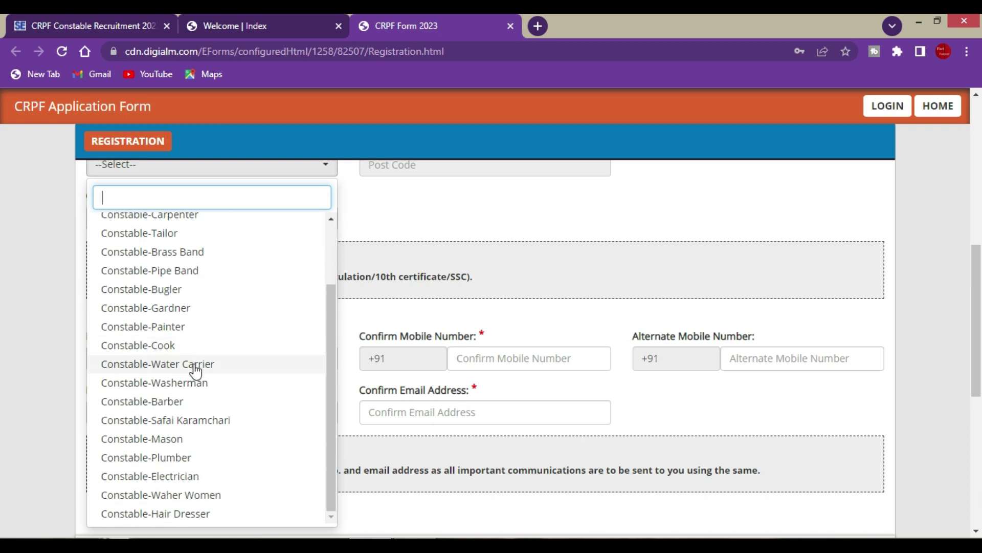
scroll(199, 363, down, 4)
scroll(213, 255, up, 8)
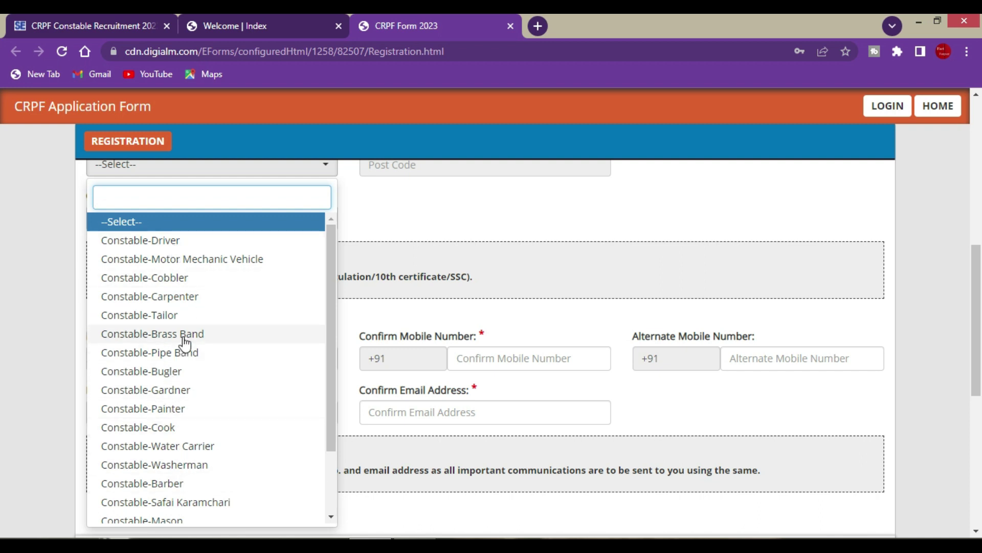
click(435, 234)
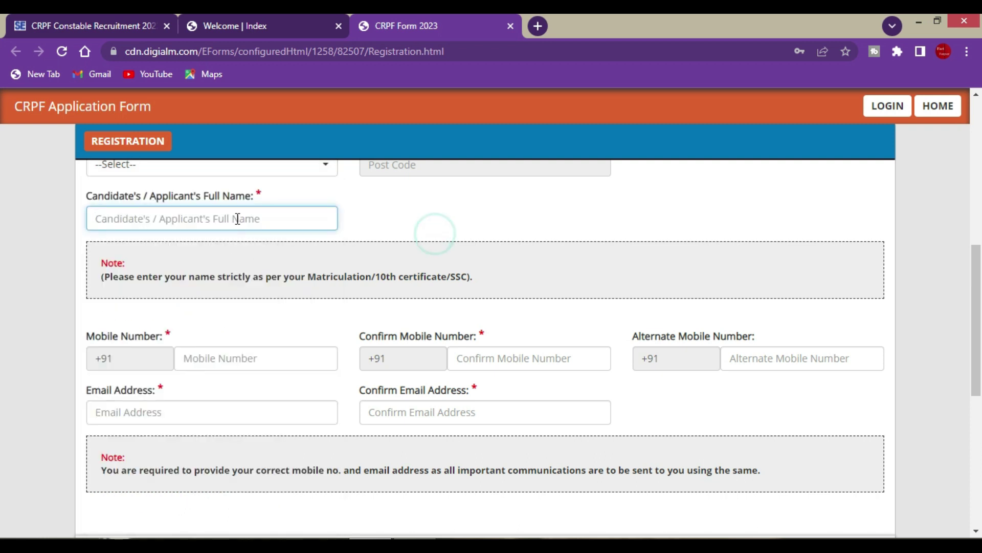
scroll(237, 218, up, 1)
click(226, 234)
click(149, 313)
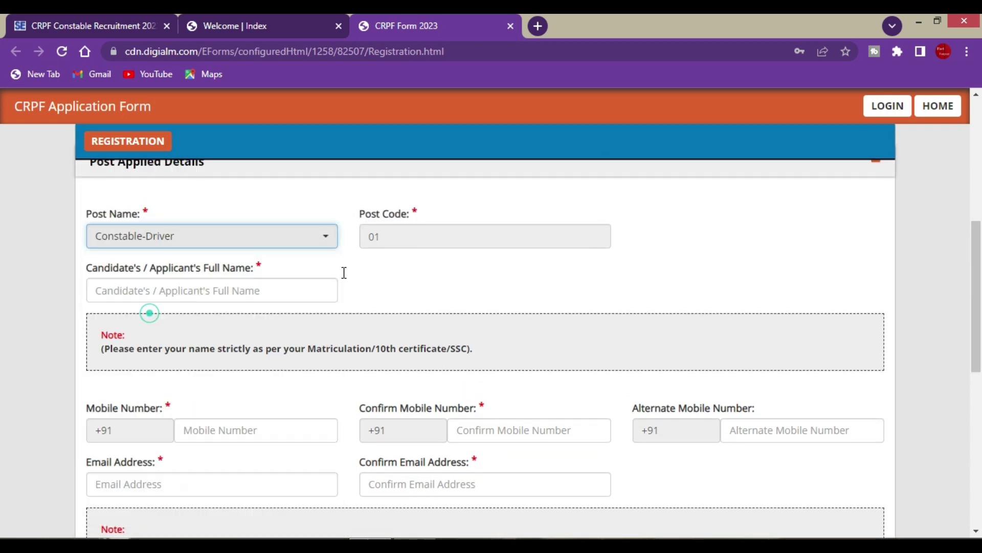
- Examine the registration form's name, mobile number and email fields, the declaration and the captcha section
scroll(450, 253, down, 3)
scroll(448, 252, up, 3)
scroll(287, 276, down, 3)
scroll(287, 278, up, 3)
click(172, 289)
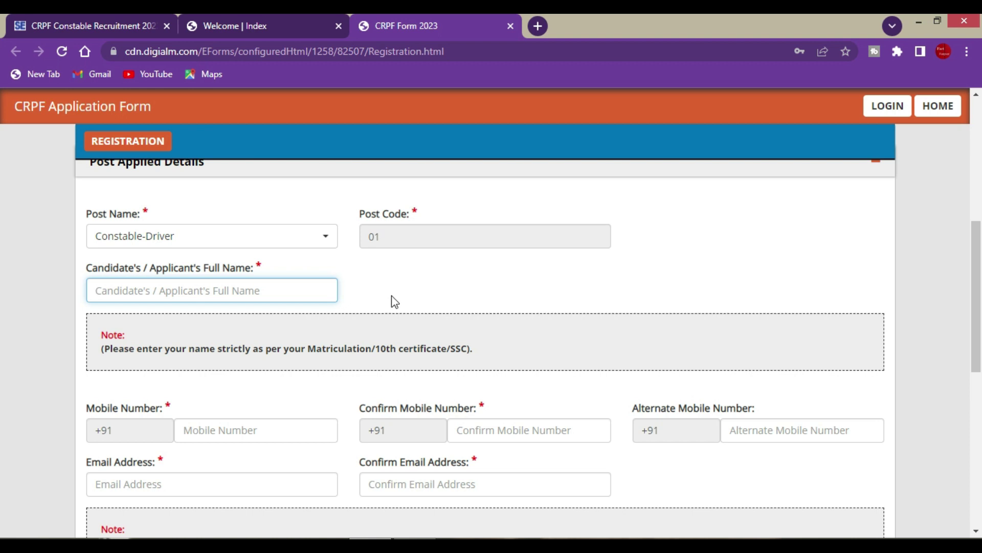
click(236, 420)
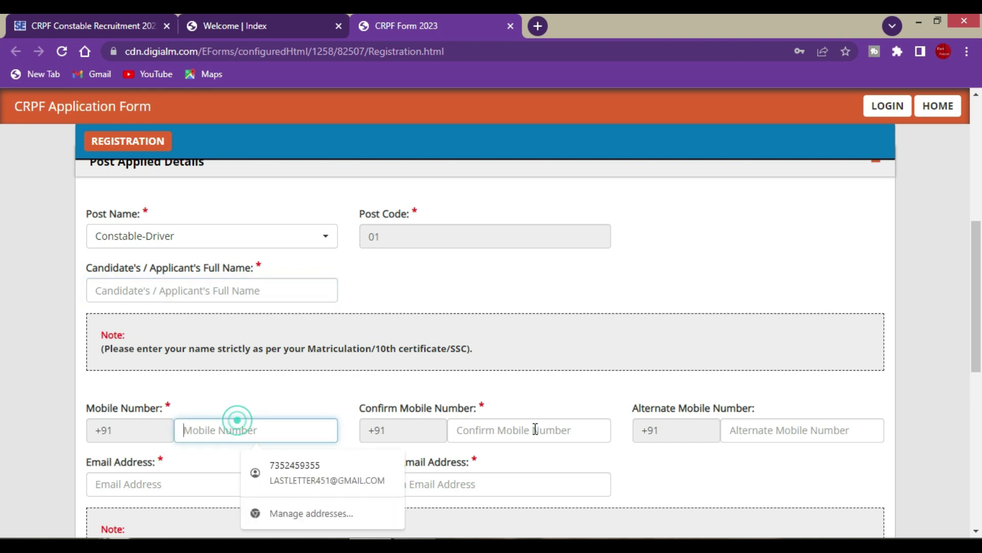
click(535, 428)
click(772, 407)
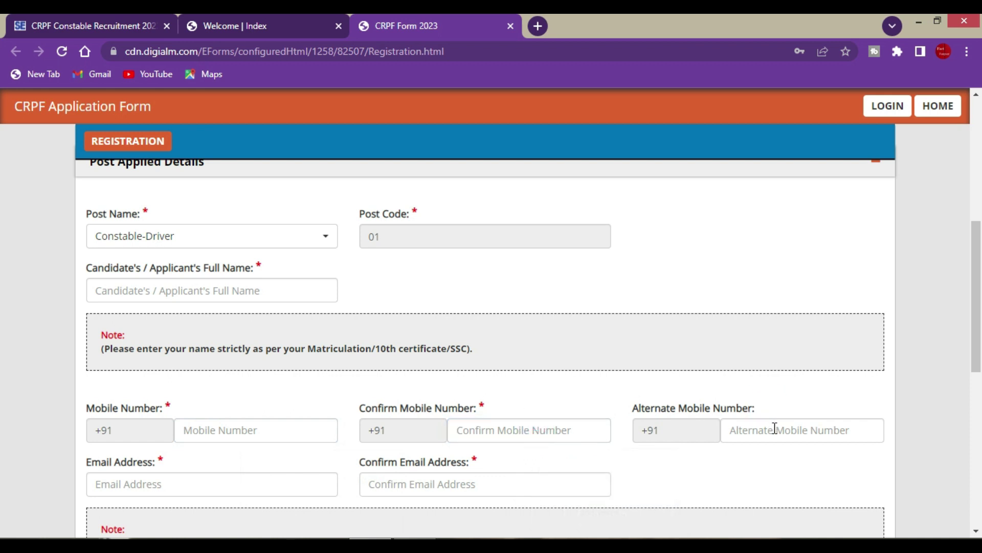
scroll(193, 318, down, 4)
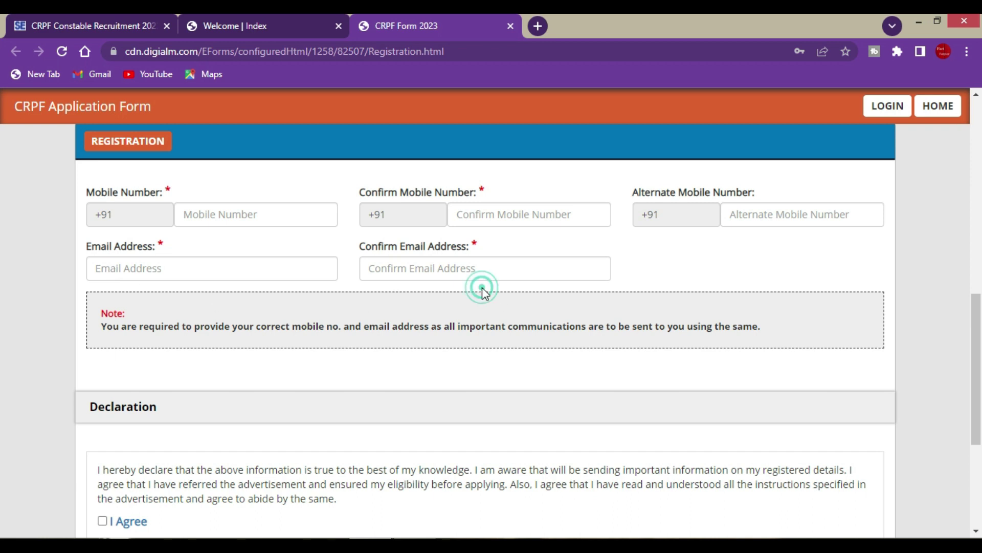
scroll(485, 293, down, 3)
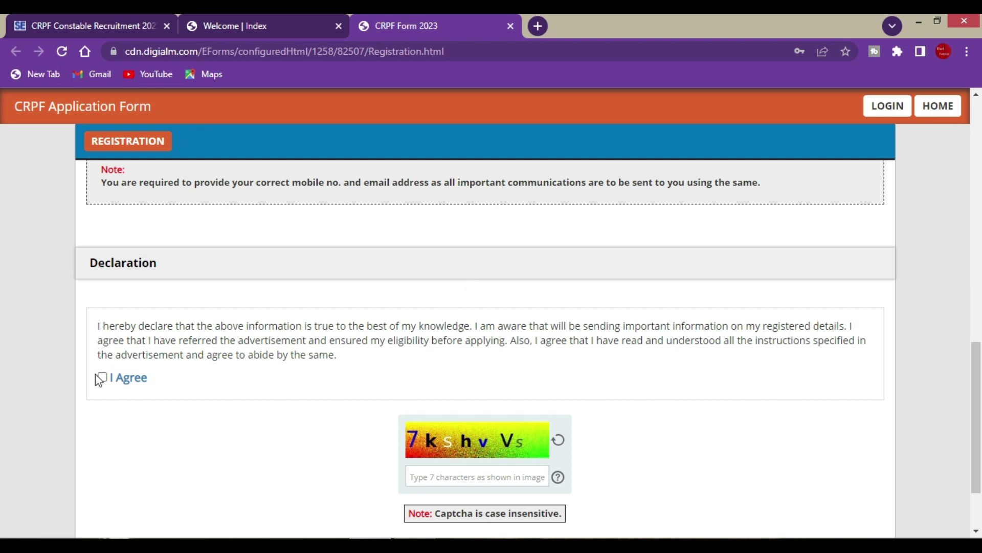
scroll(490, 486, down, 2)
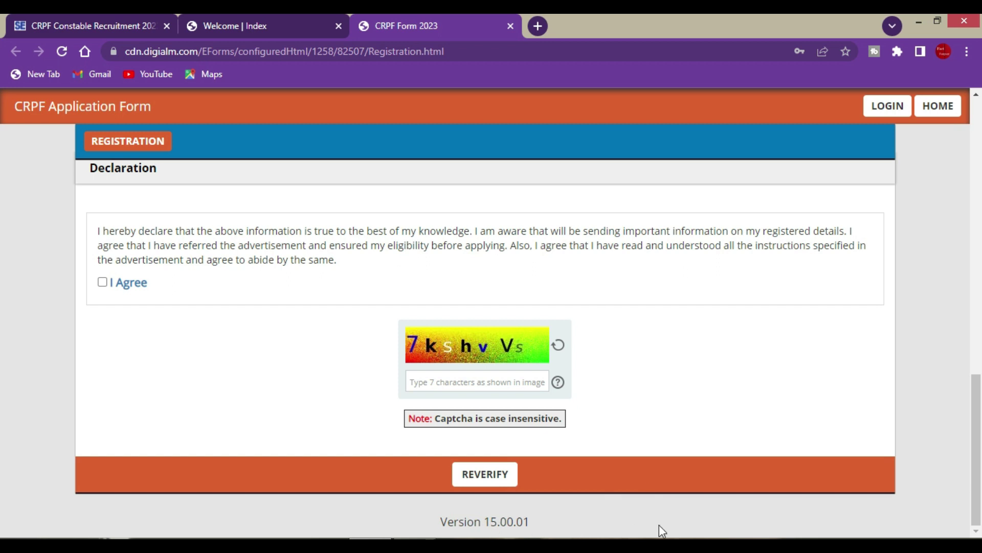
scroll(657, 518, up, 10)
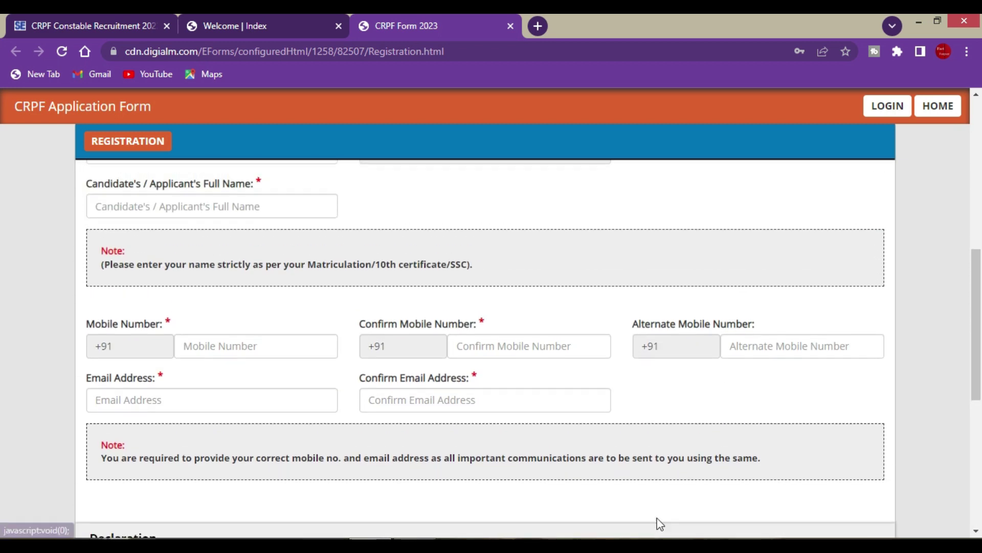
scroll(634, 476, down, 10)
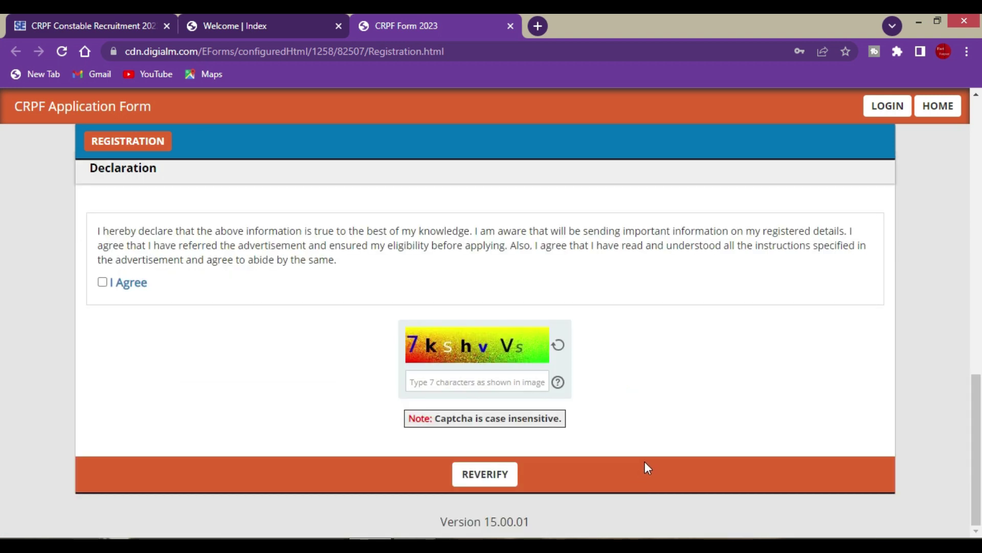
- Log in to the applicant account and open the application form, dismissing its instructions notice
click(888, 107)
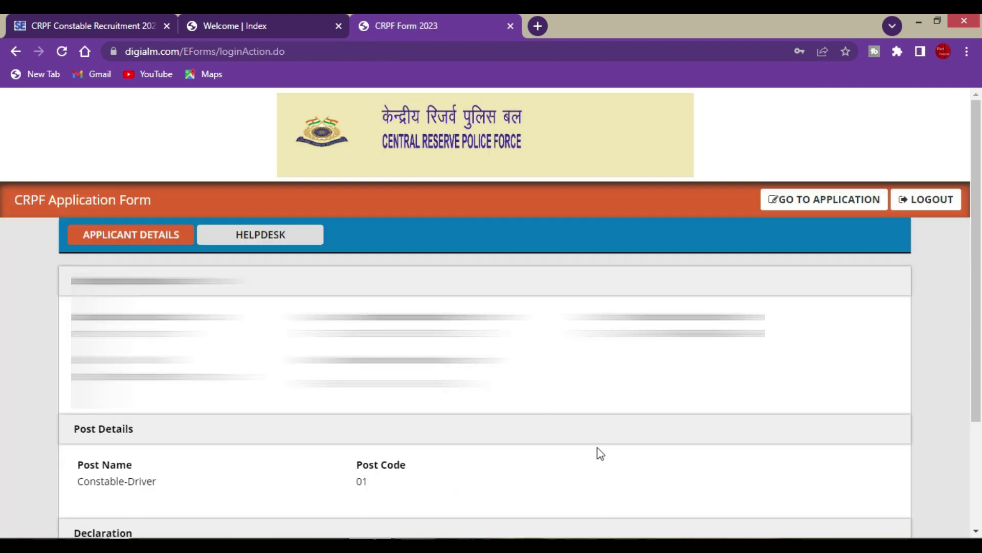
scroll(600, 453, down, 2)
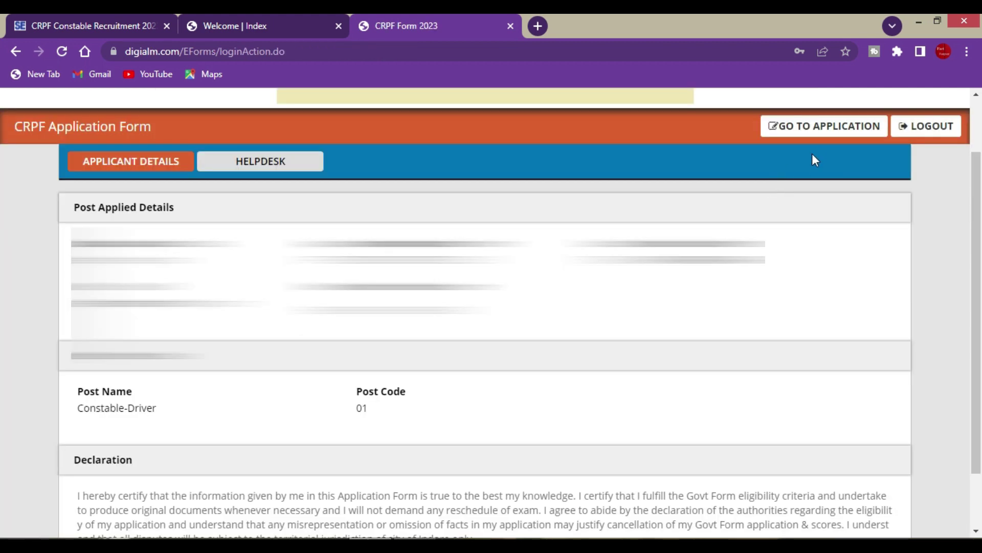
click(830, 131)
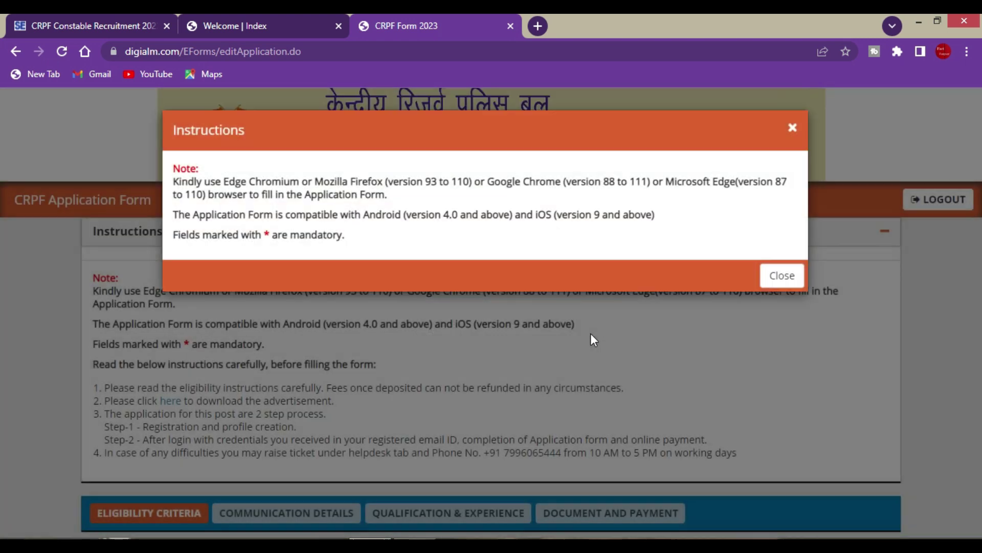
click(775, 279)
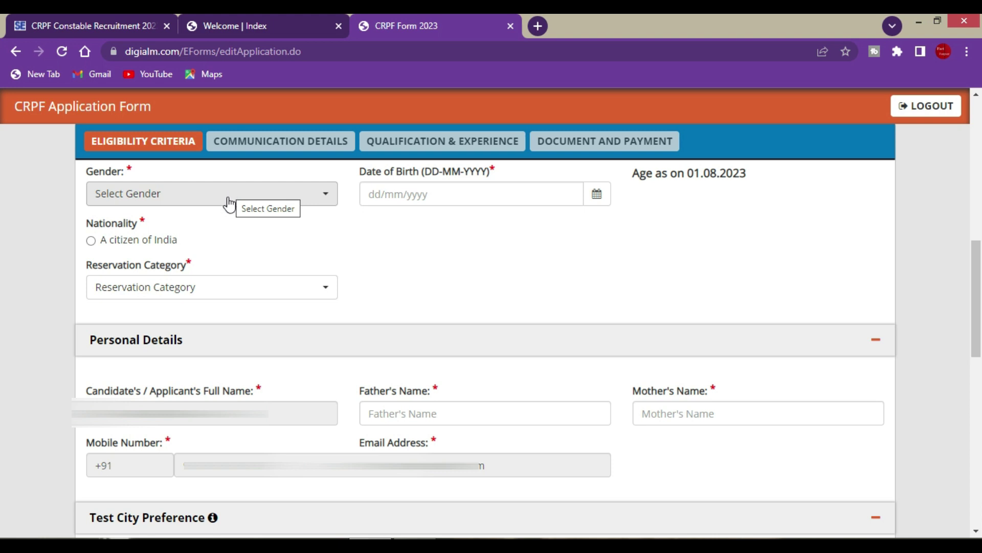
- Set the applicant's gender to Male and enter the date of birth in the eligibility criteria
click(227, 200)
click(151, 269)
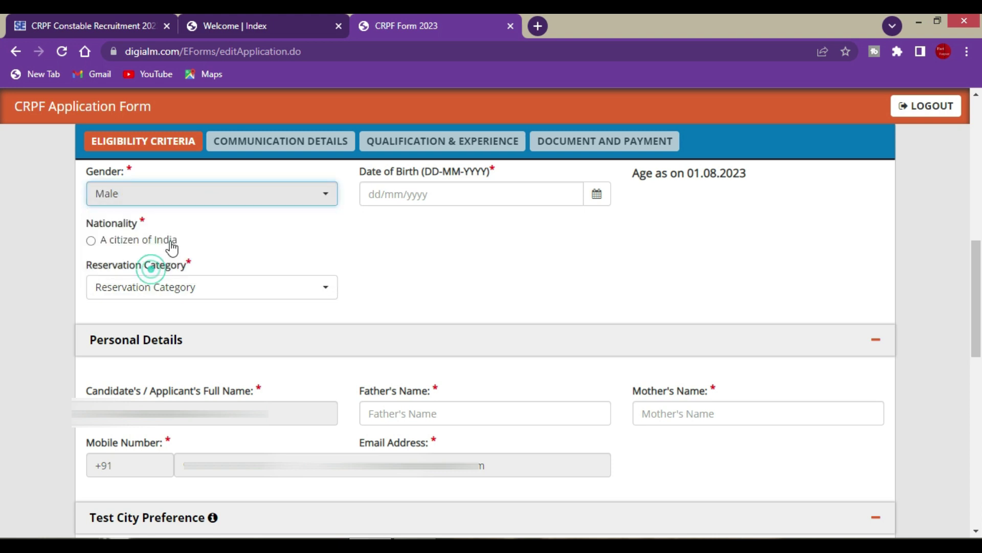
click(439, 192)
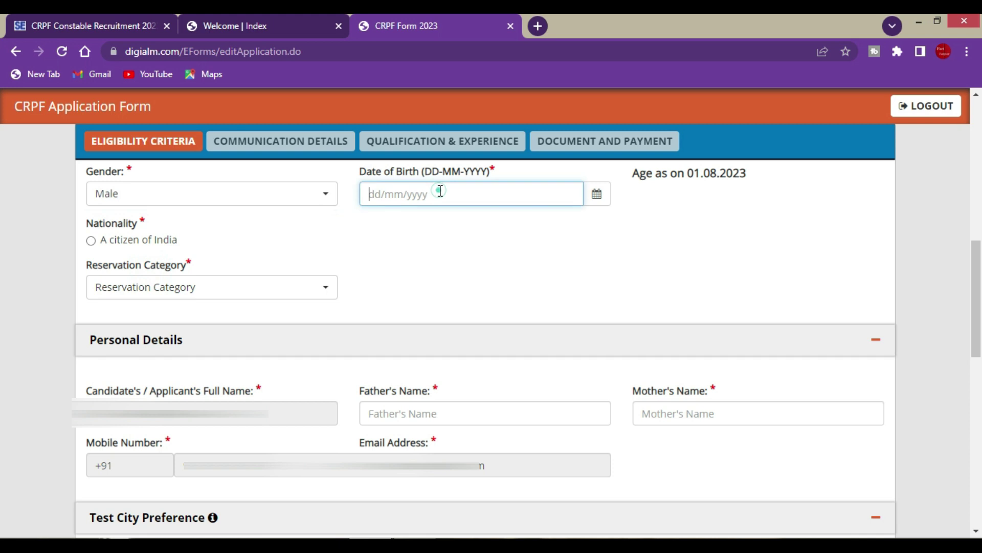
click(599, 199)
click(430, 220)
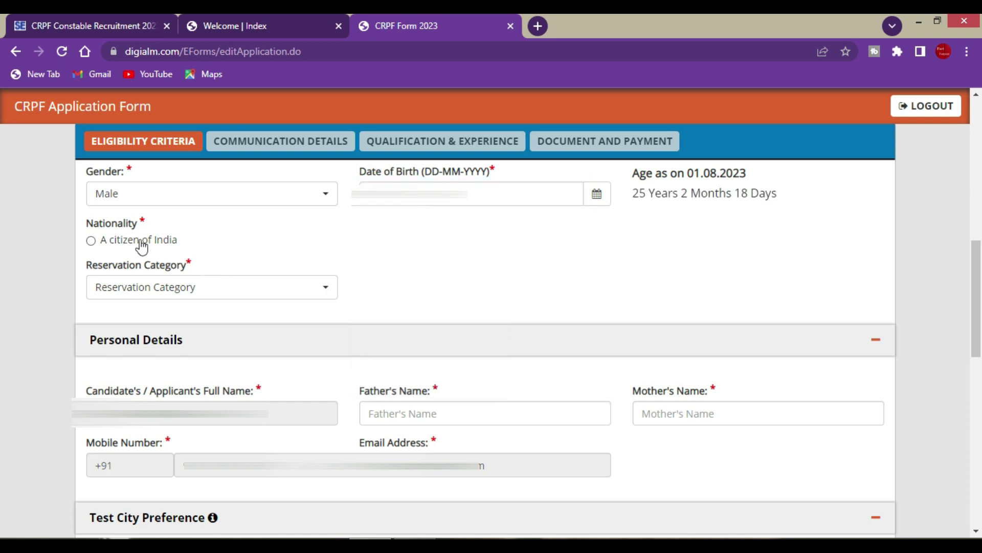
- Set nationality to a citizen of India, select the reservation category, and fill in the father's and mother's names
click(91, 241)
click(197, 289)
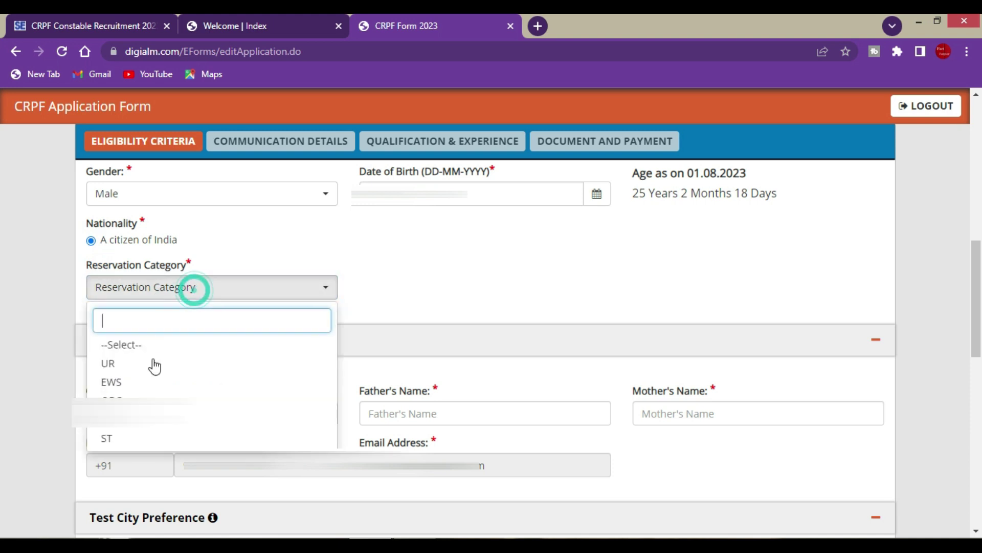
click(129, 426)
scroll(455, 254, down, 3)
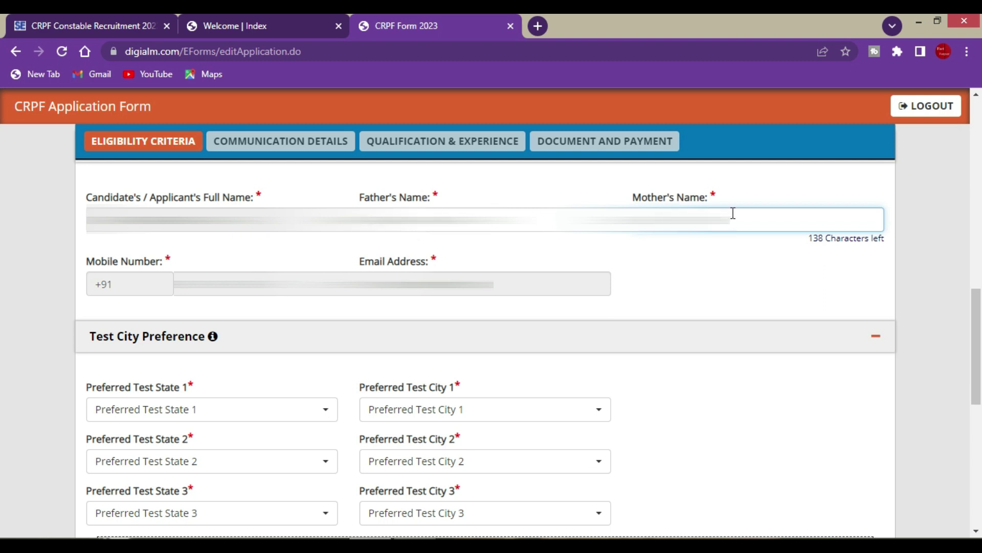
- Set the three test state and city preferences to Bihar/Arrah, Assam/Guwahati and Chandigarh/Raipur Khurd
scroll(511, 358, down, 3)
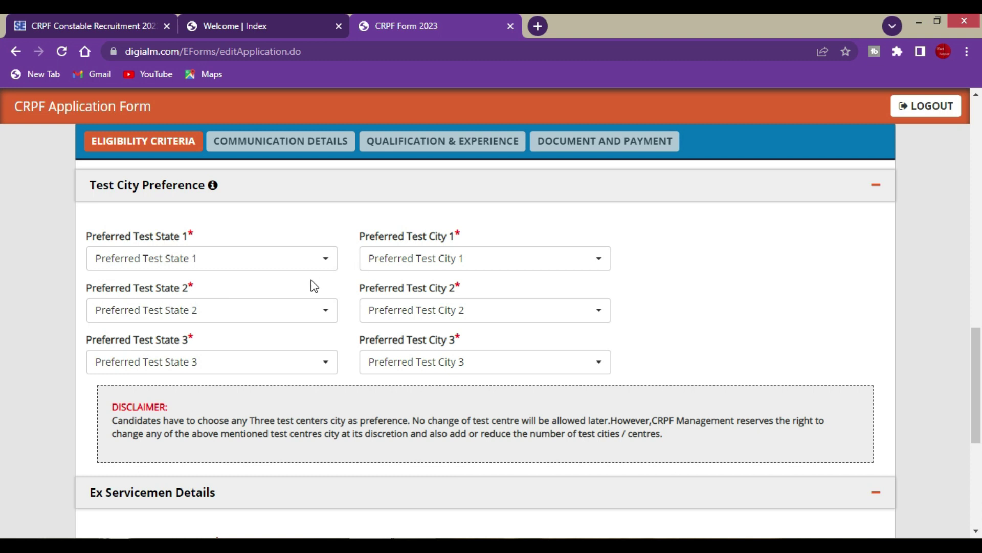
click(318, 263)
click(153, 395)
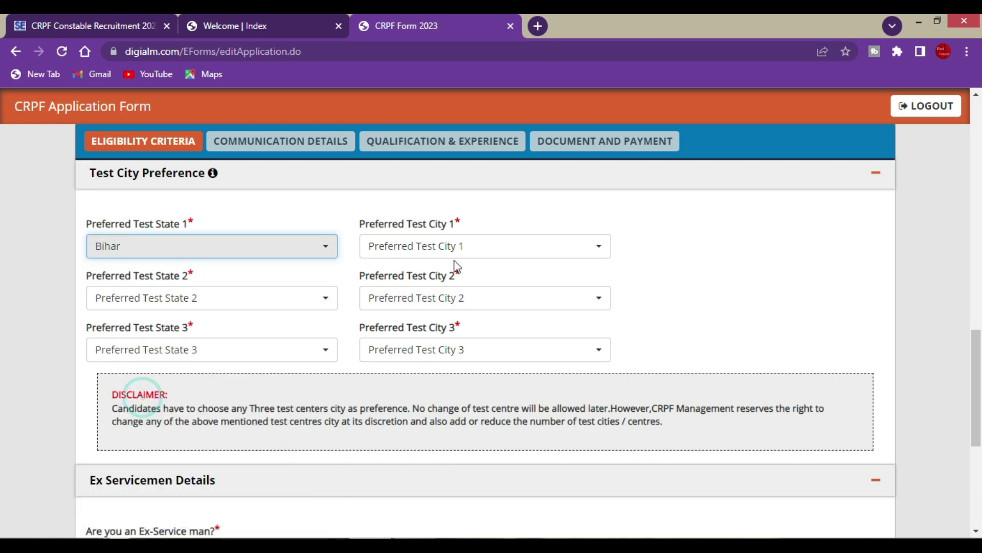
click(467, 246)
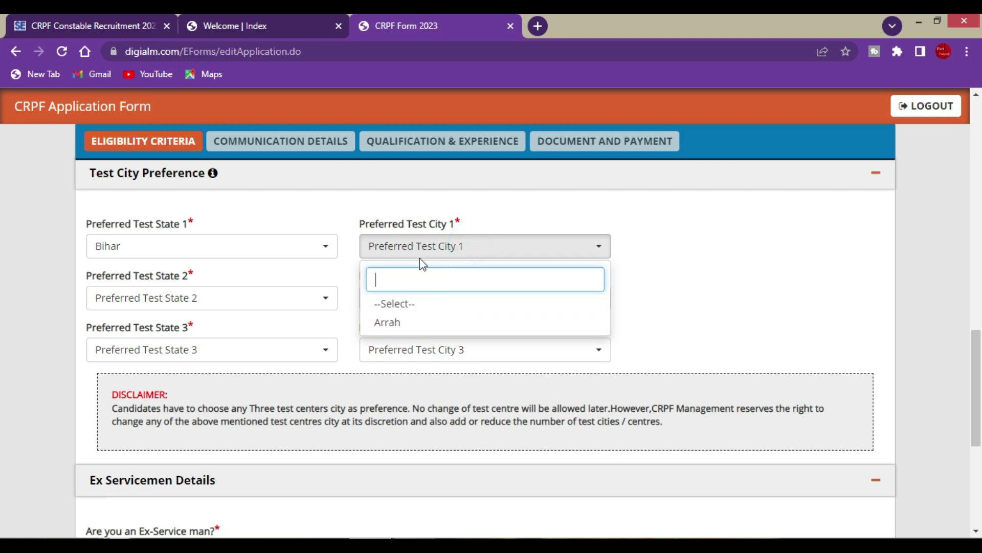
click(286, 221)
click(460, 247)
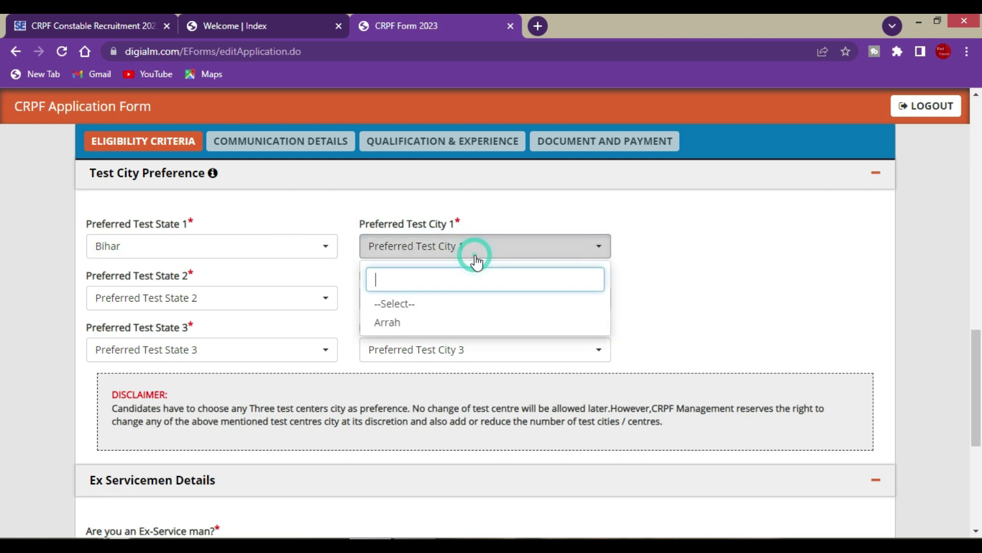
click(298, 221)
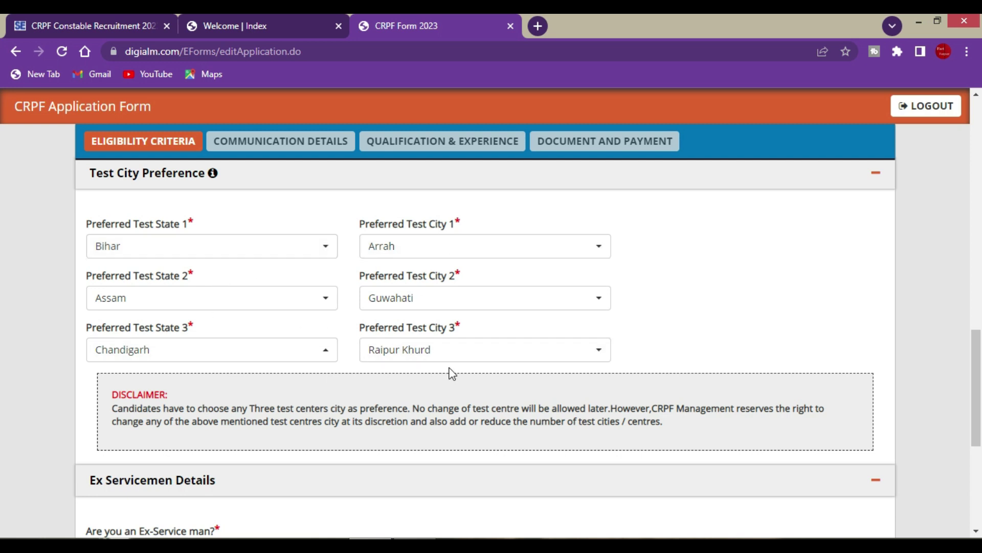
- Answer No to the ex-serviceman, in-service government employee and riot-victim dependent questions, then save and continue to Communication Details
scroll(635, 315, down, 5)
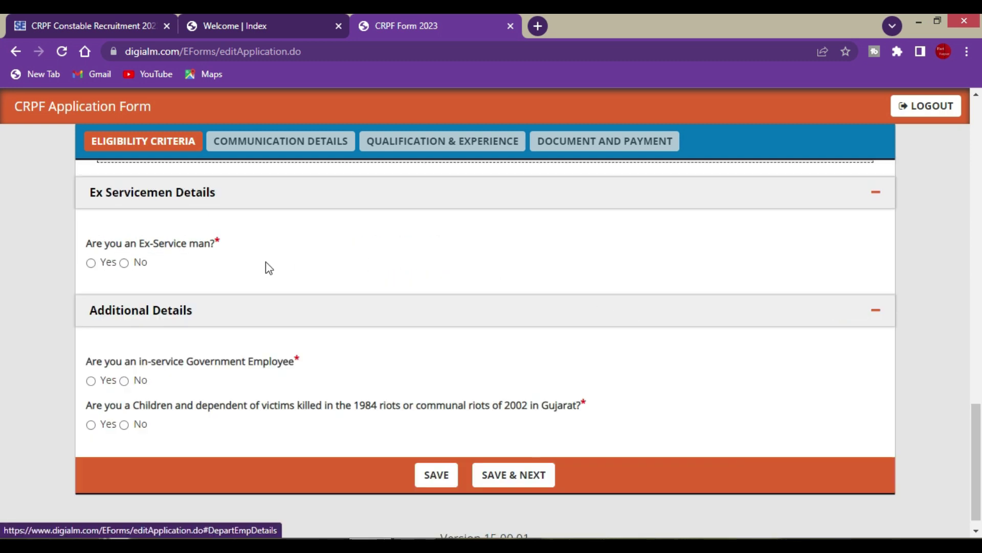
click(124, 263)
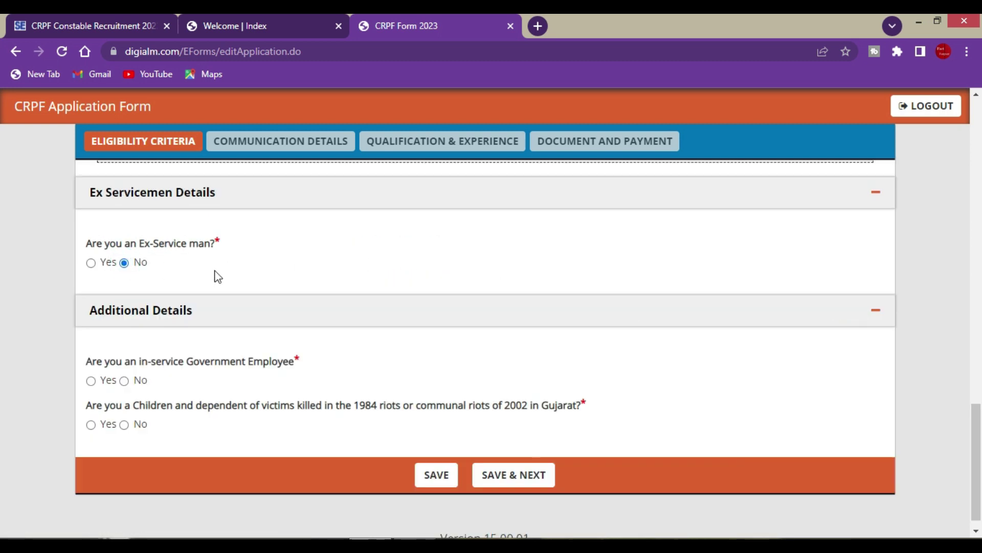
click(123, 382)
click(124, 425)
click(532, 476)
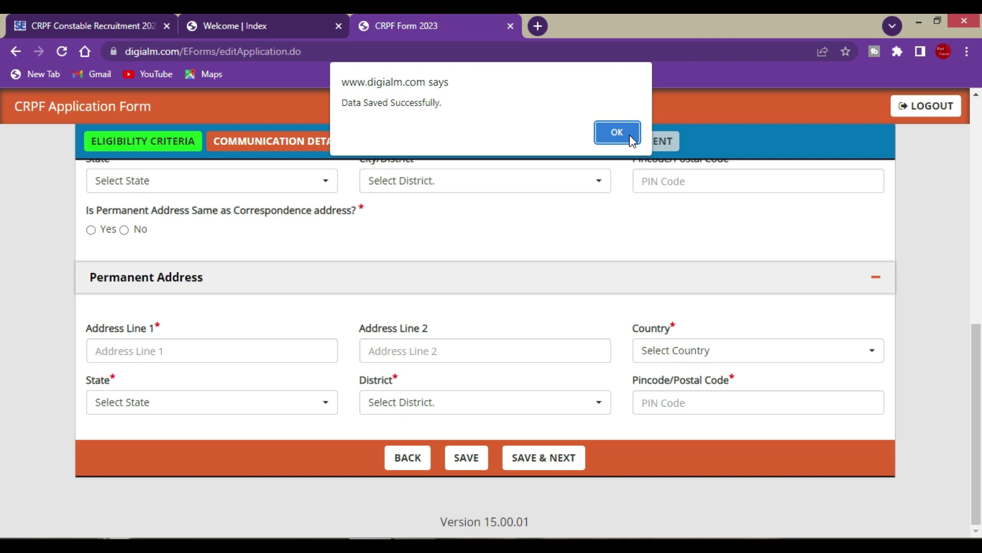
click(617, 132)
scroll(353, 194, up, 1)
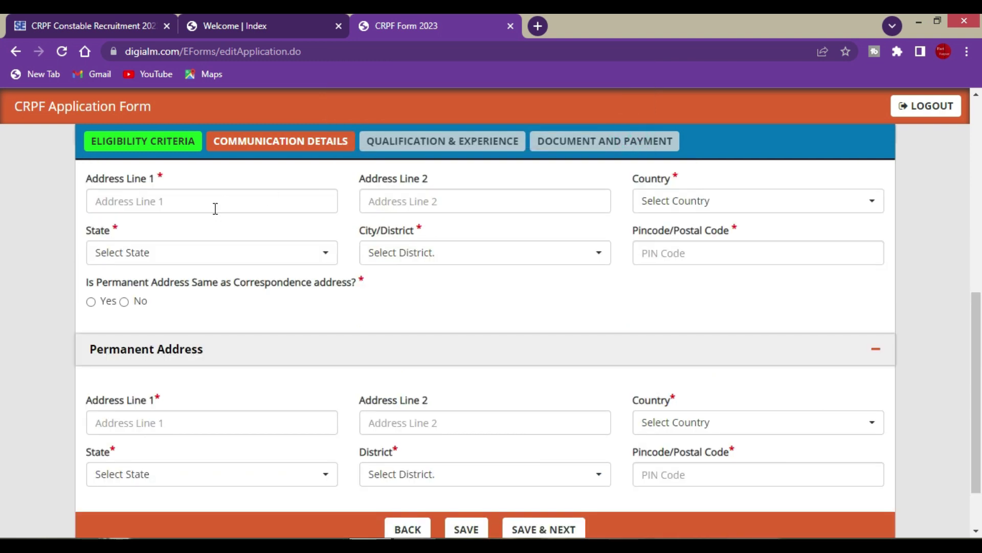
- Set the correspondence address's country to India and state to Bihar, and select the applicant's district
click(241, 204)
click(241, 204)
click(421, 201)
click(685, 211)
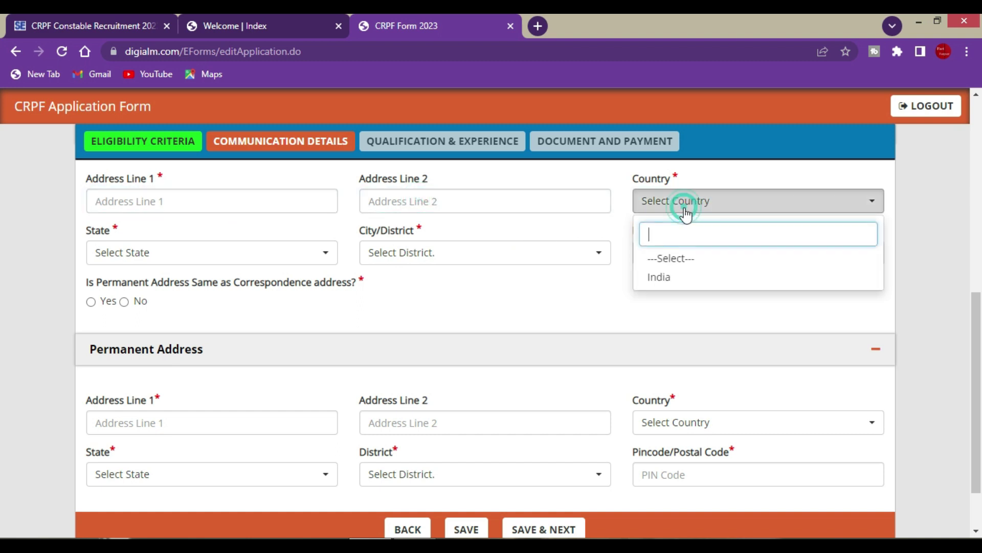
click(663, 277)
click(272, 249)
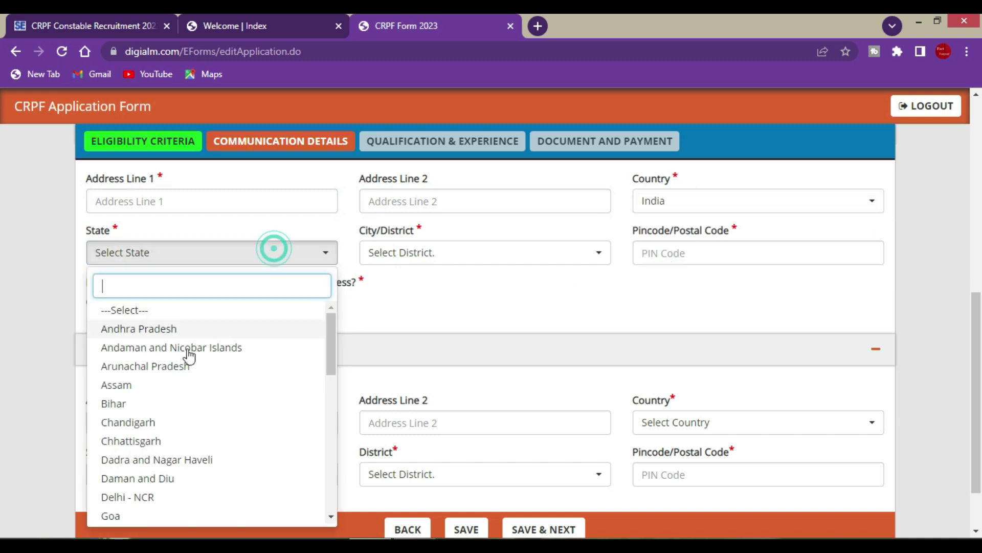
click(113, 404)
click(404, 253)
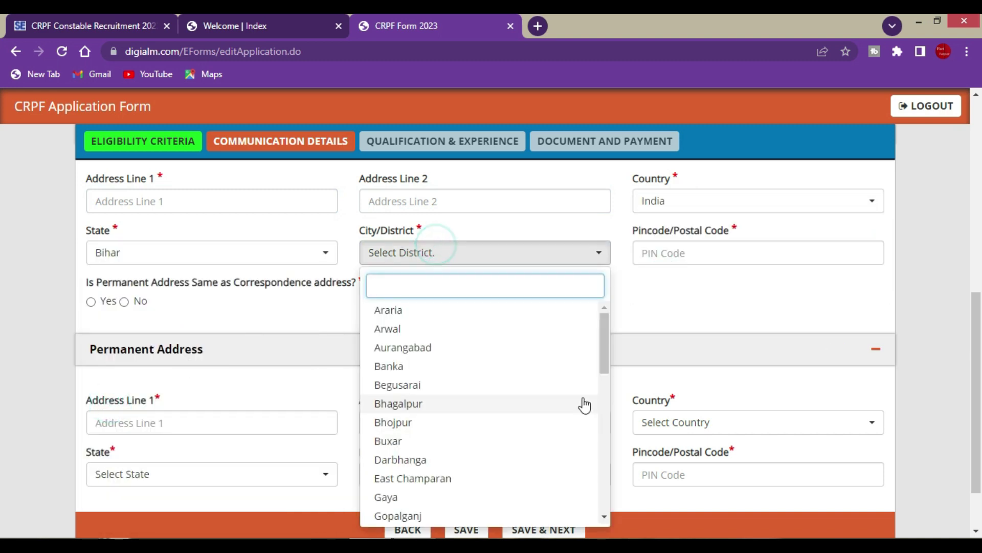
click(406, 421)
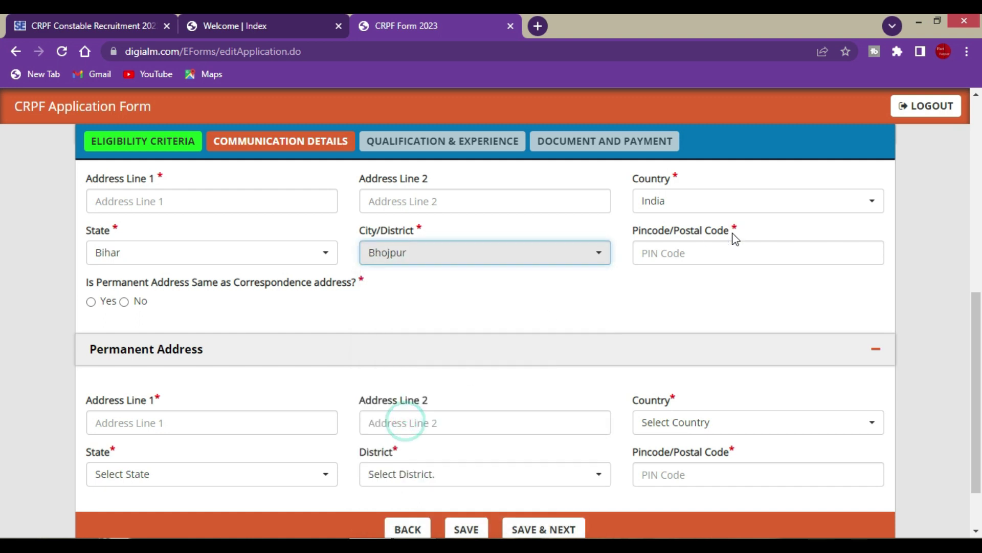
- Fill in the postal code, mark the permanent address as the same, and save and continue to Qualification & Experience
click(695, 251)
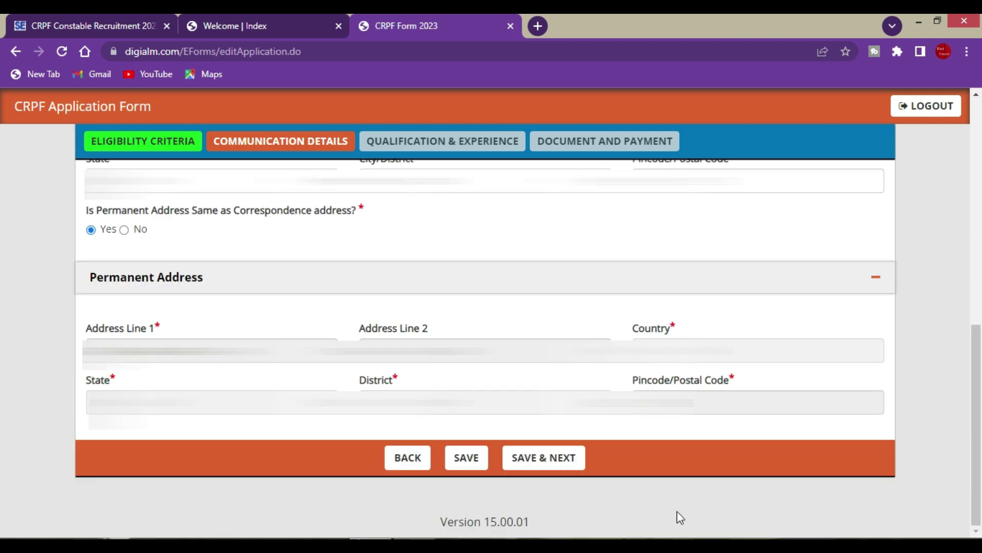
click(564, 469)
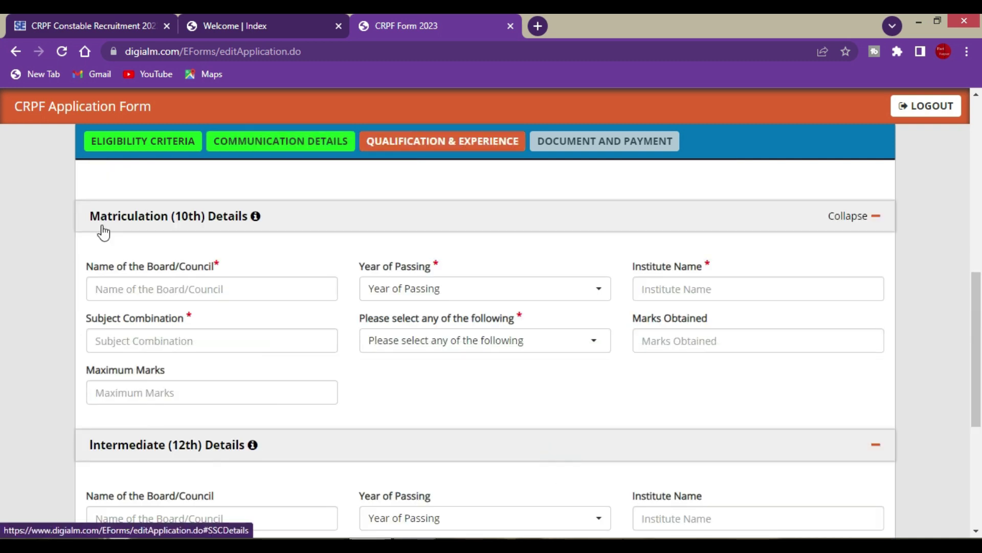
- Enter BSEB PATNA as the matriculation board and set its year of passing to 2014
click(197, 285)
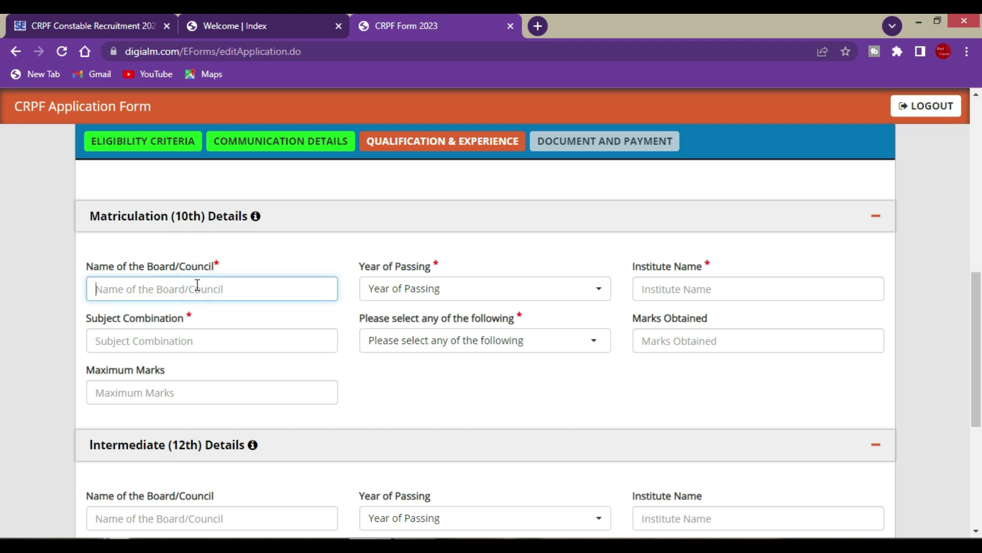
click(197, 285)
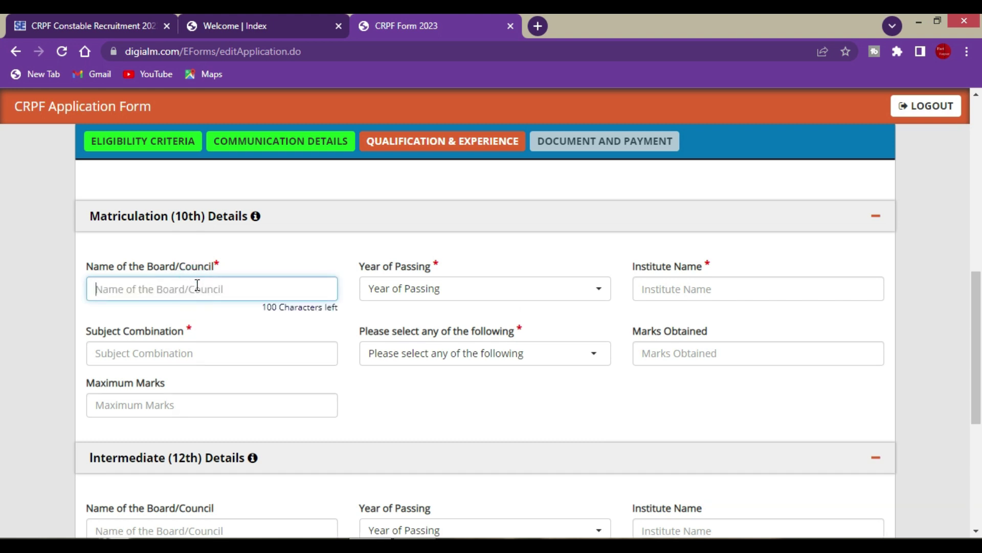
text(B)
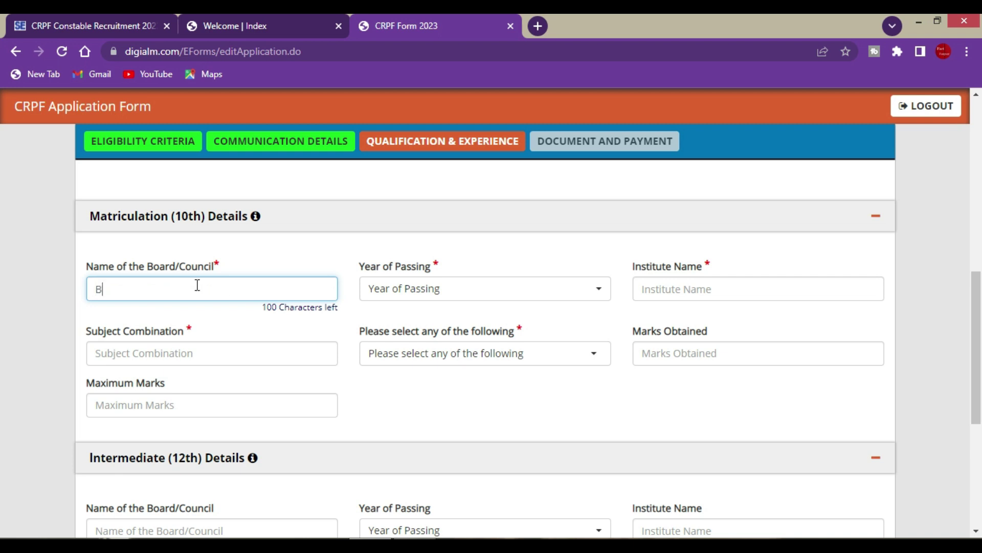
text(SEB PATNA)
click(454, 290)
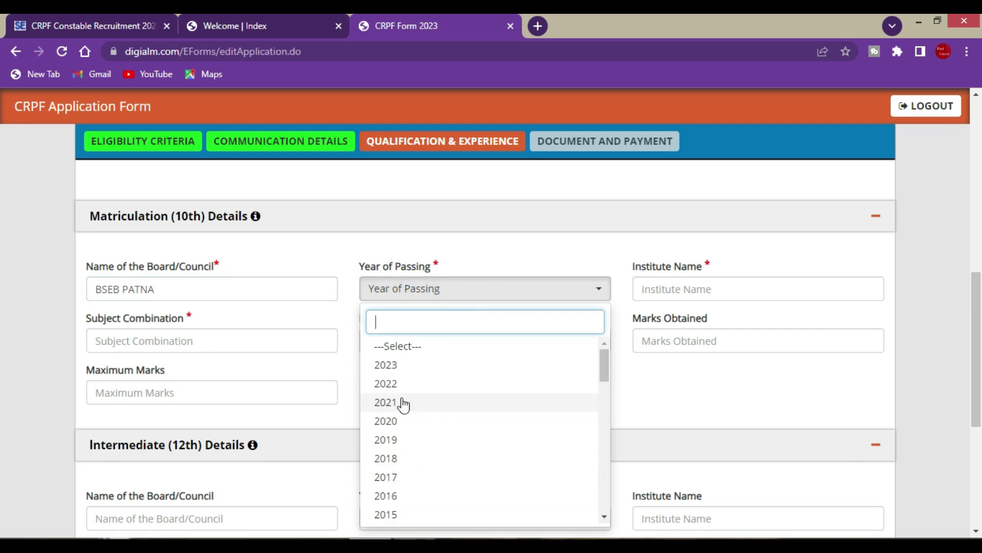
scroll(397, 486, down, 1)
click(391, 458)
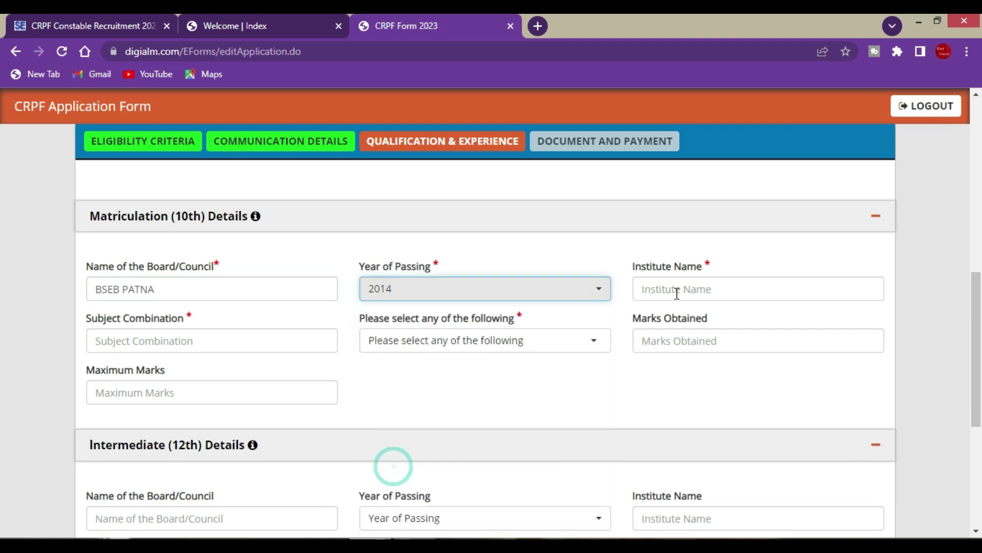
- Enter HIN EN as the matriculation subject combination
click(693, 285)
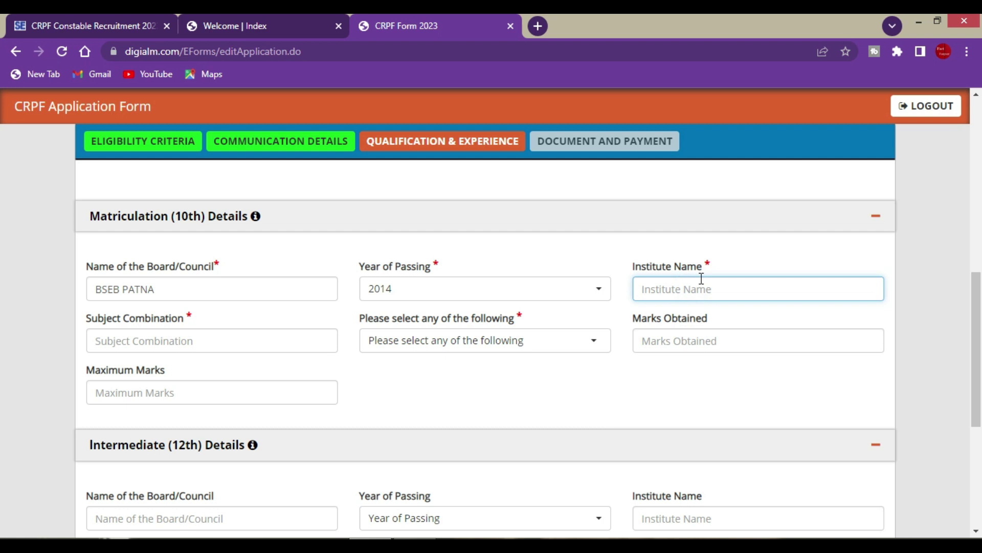
click(255, 340)
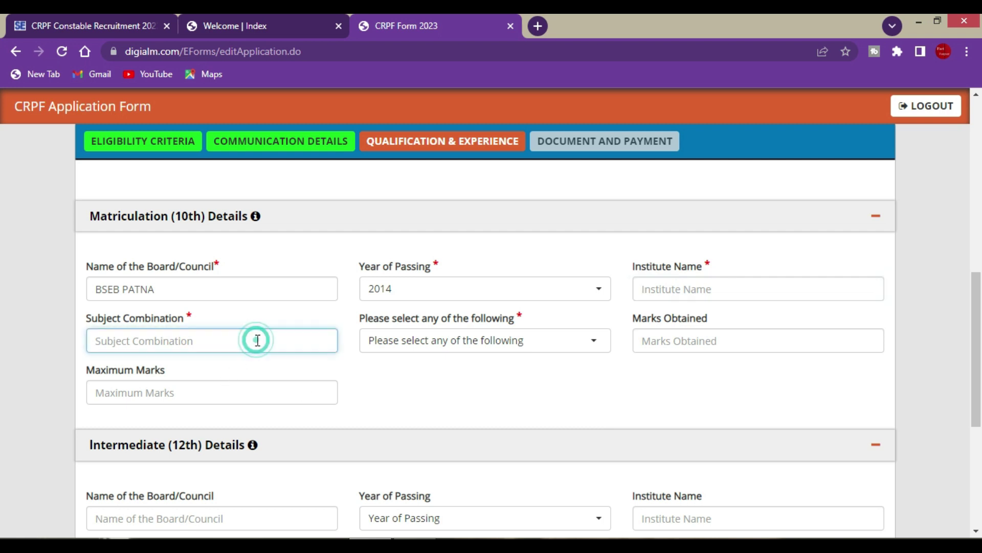
text(HIN EN)
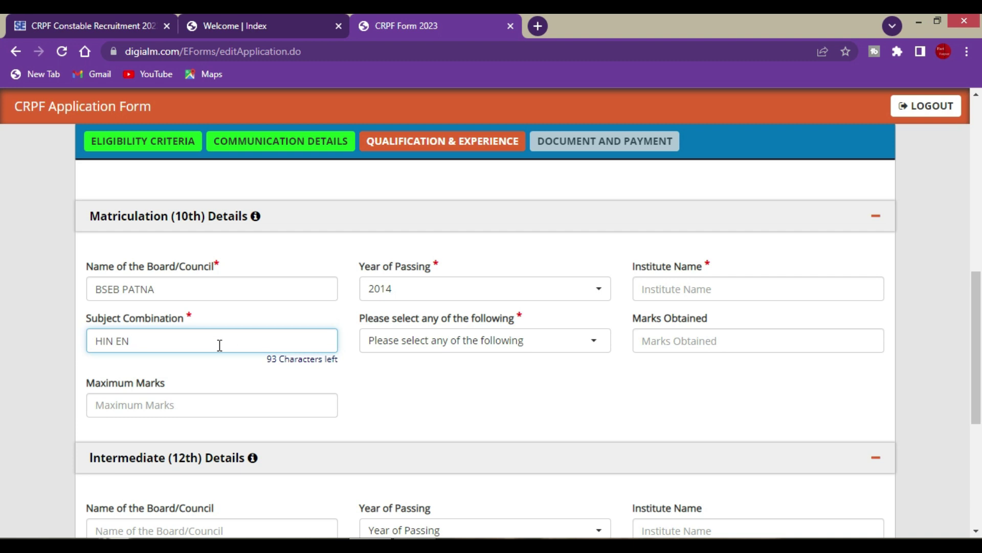
- Record the matriculation result as Percentage, with 360 marks obtained out of a maximum of 500
click(433, 340)
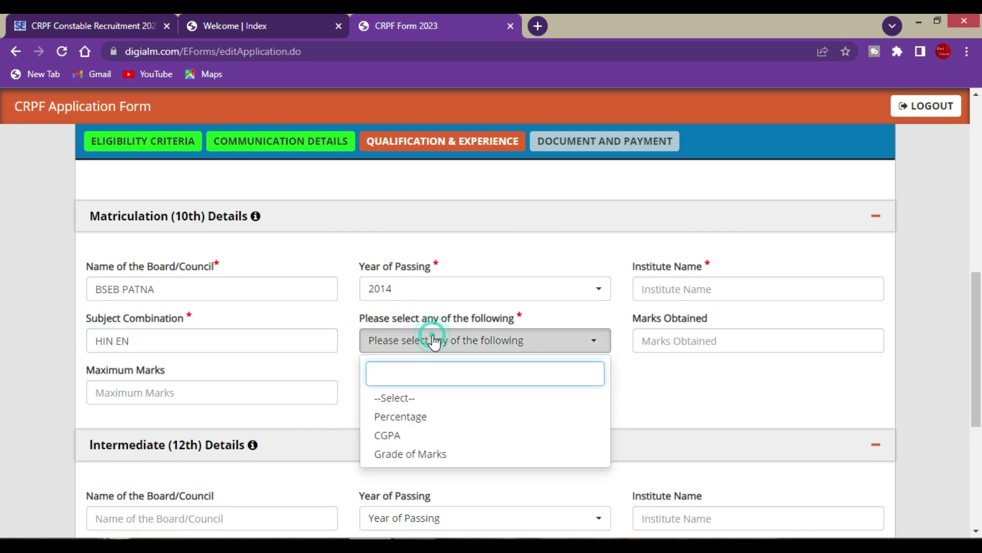
click(432, 417)
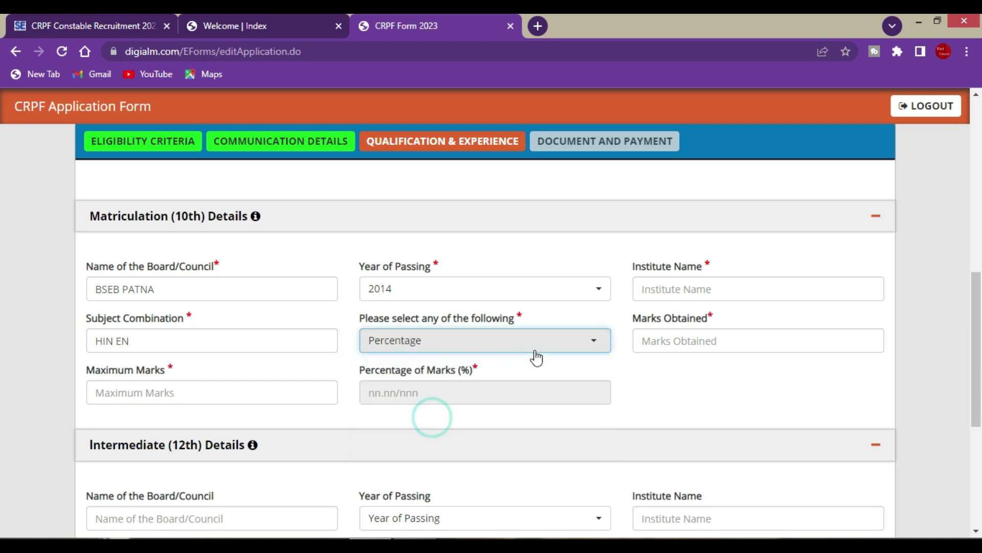
click(648, 338)
click(203, 382)
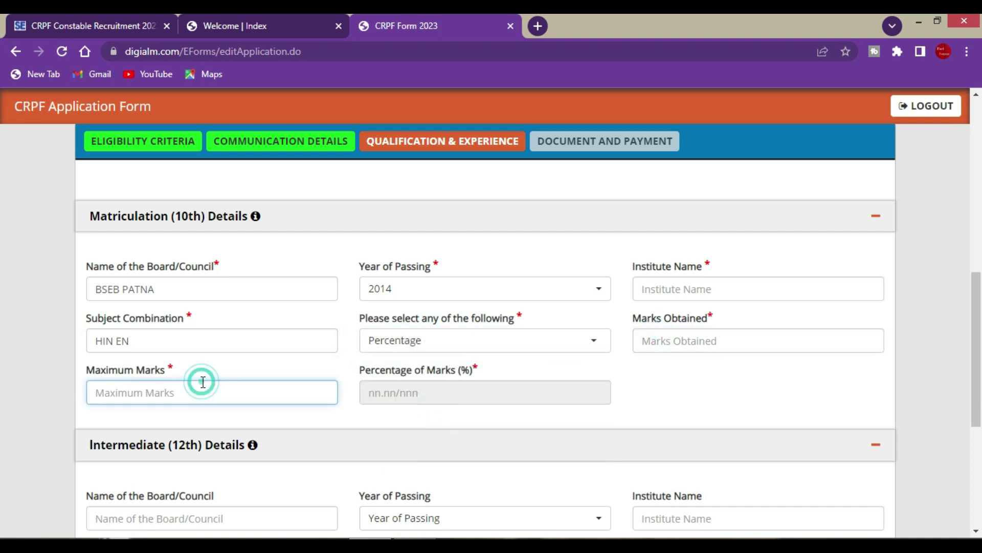
click(410, 399)
click(664, 341)
text(360)
click(376, 397)
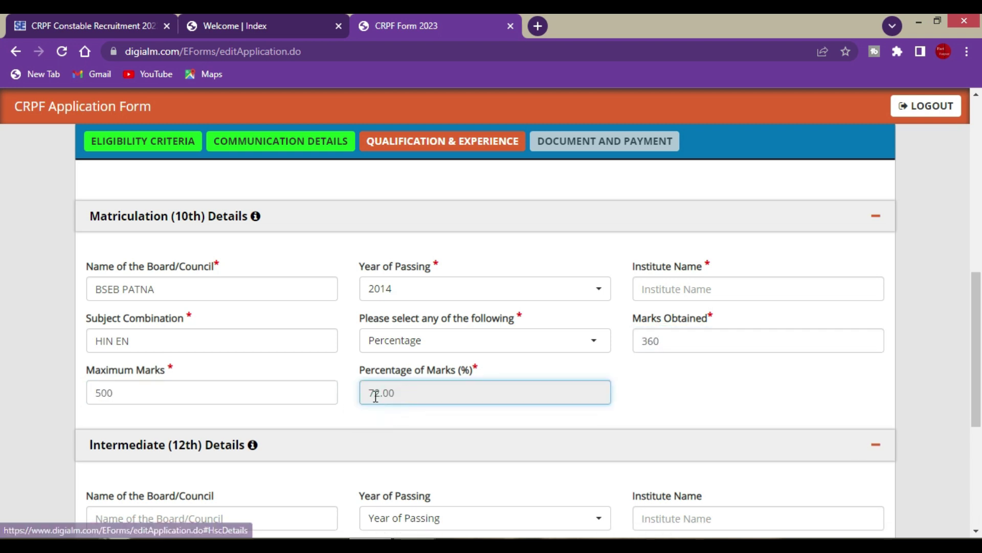
- Change the matriculation result type to CGPA
click(460, 343)
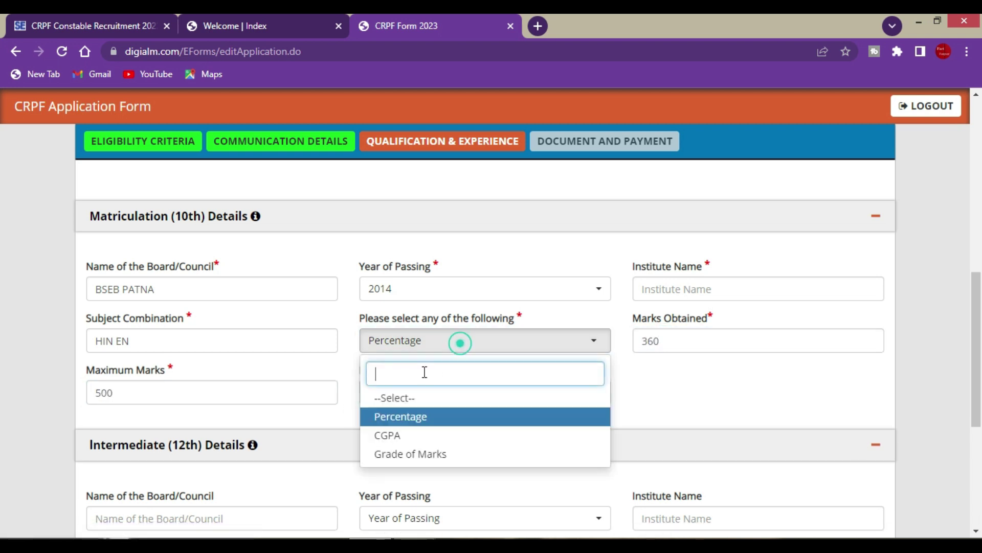
click(395, 435)
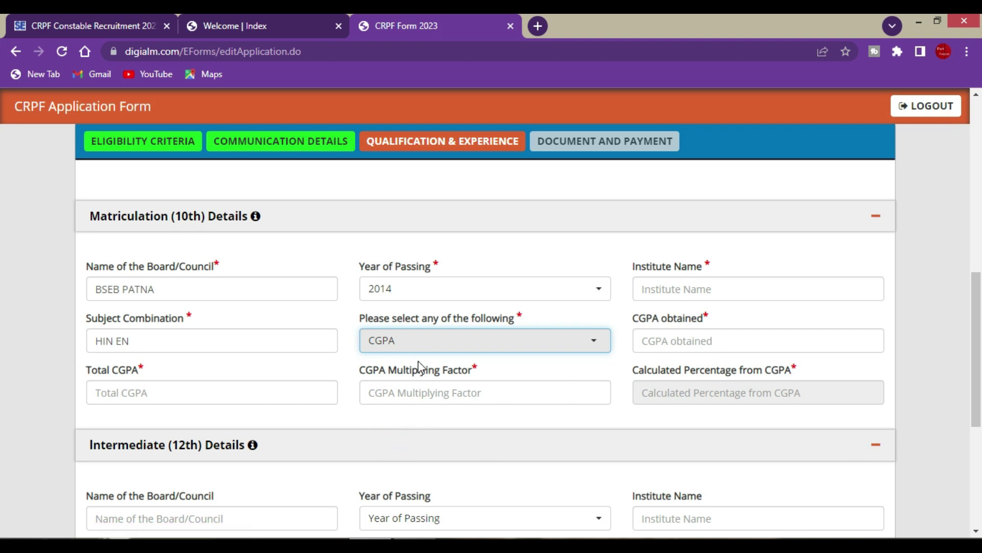
- Answer Yes to holding a Heavy Transport Vehicle driving license, and save and continue to Document and Payment
scroll(452, 348, down, 5)
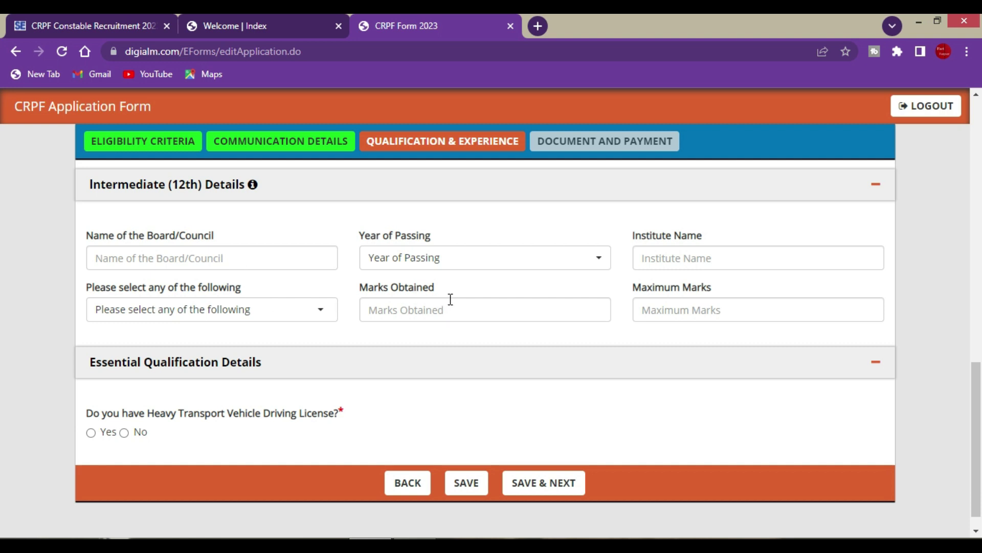
click(205, 309)
click(91, 433)
click(551, 494)
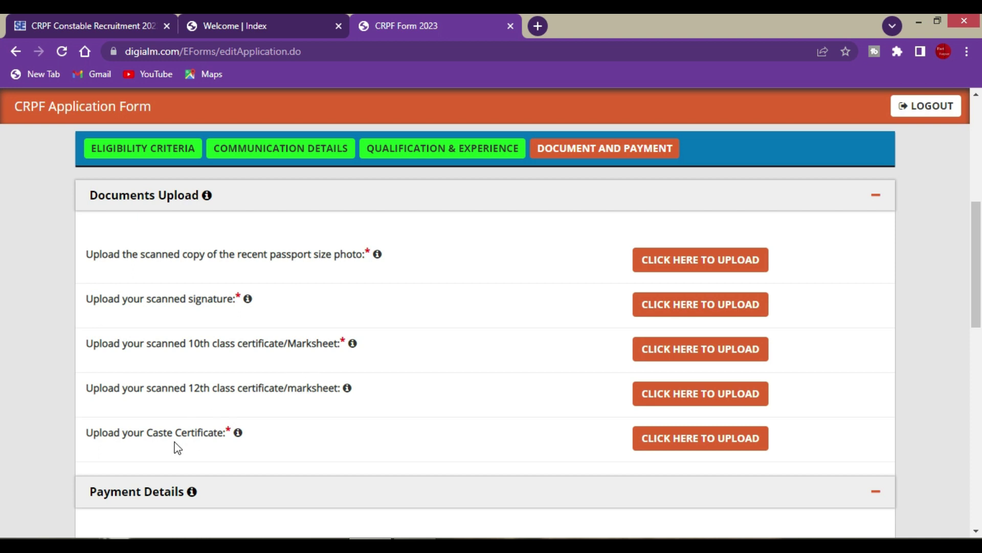
- Check the file requirements for the caste certificate, 12th class certificate and passport size photo uploads
mouse_move(236, 435)
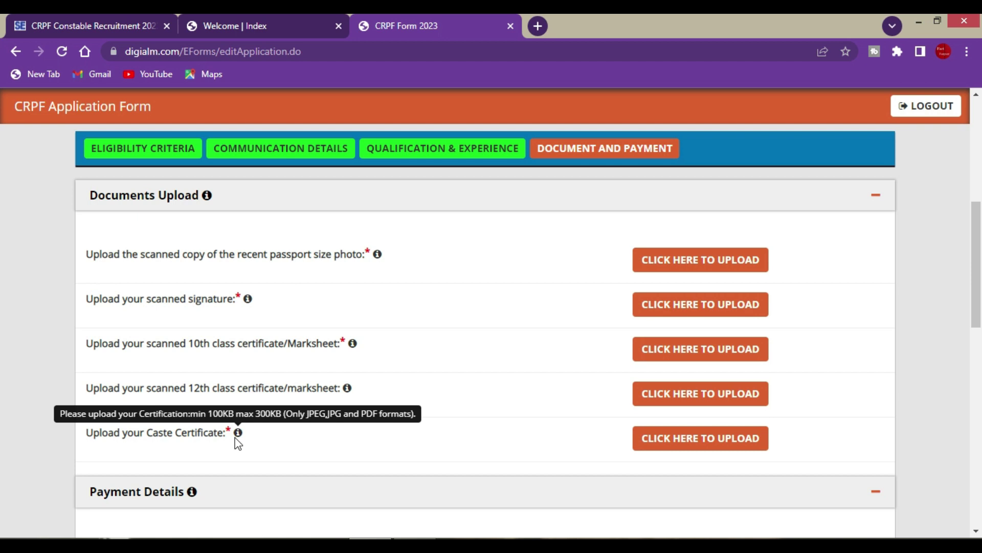
mouse_move(348, 390)
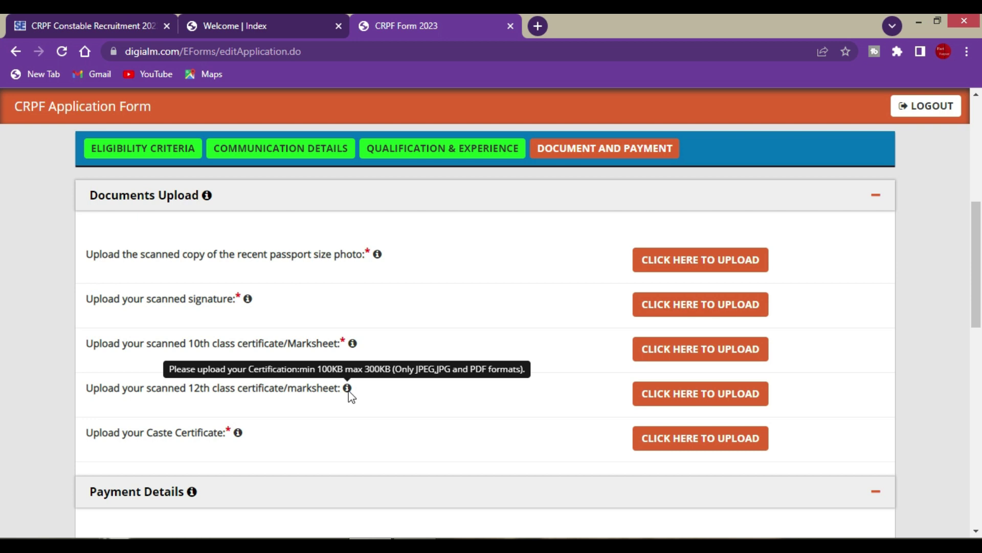
mouse_move(379, 256)
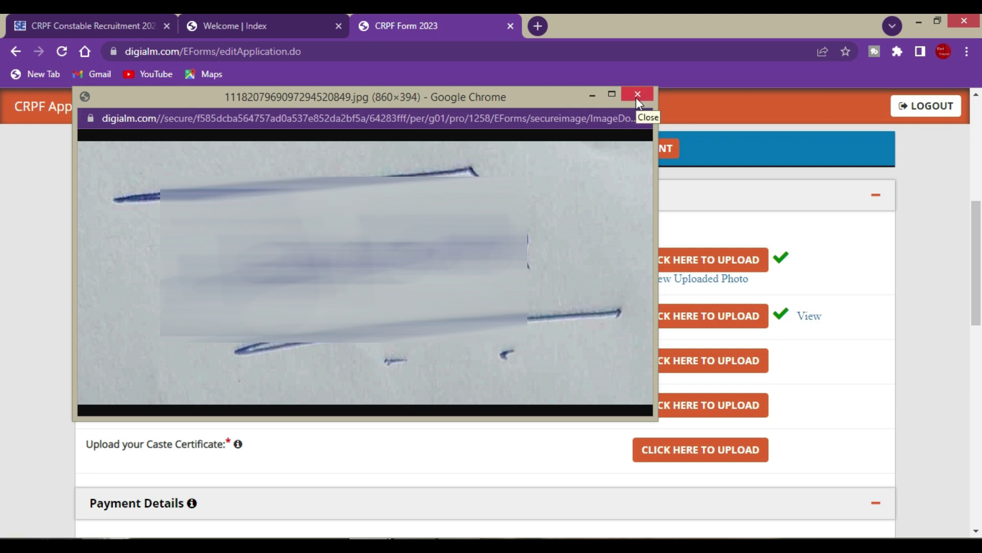
- Close the signature preview and view the uploaded passport size photo
click(637, 99)
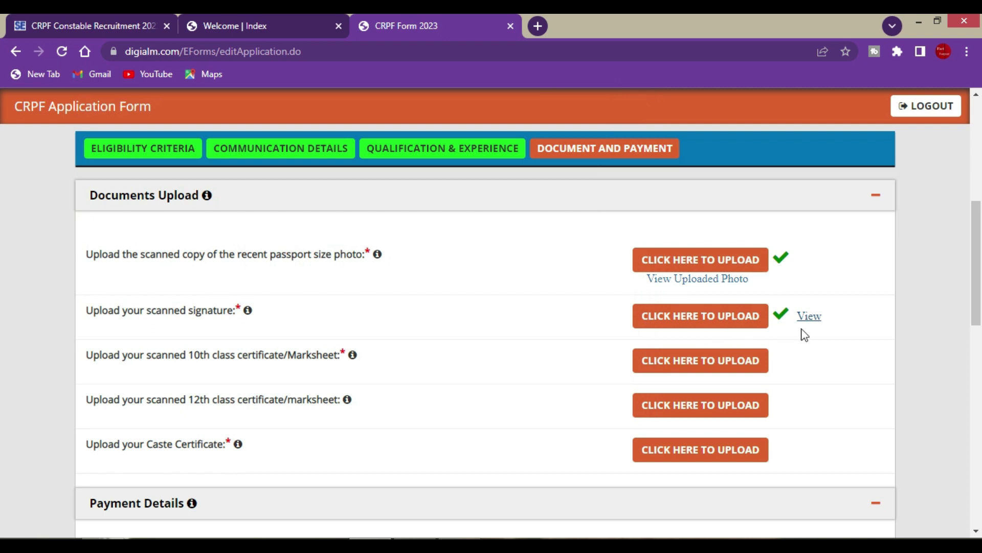
click(721, 279)
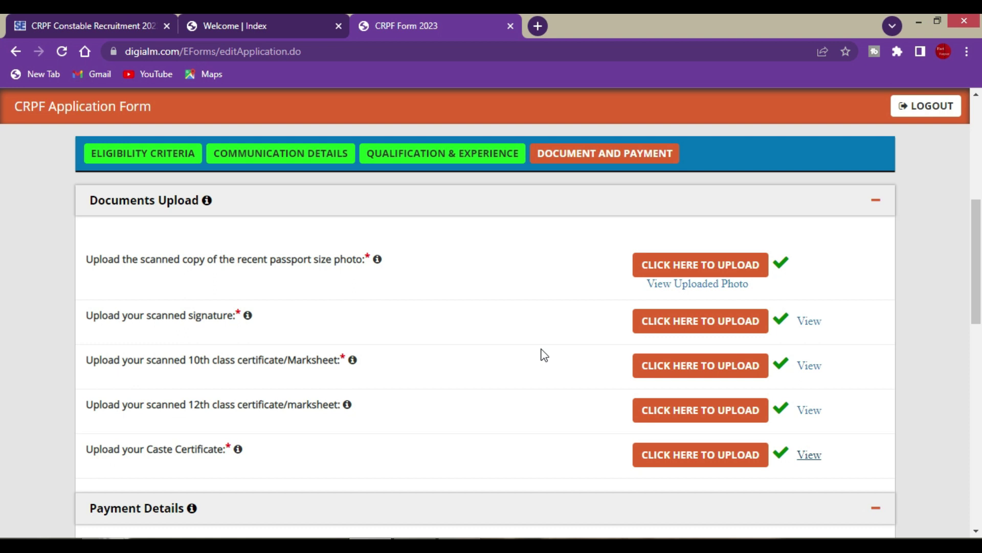
- Accept all five declaration statements, including the final I Agree, below the registration fee details
scroll(542, 353, down, 7)
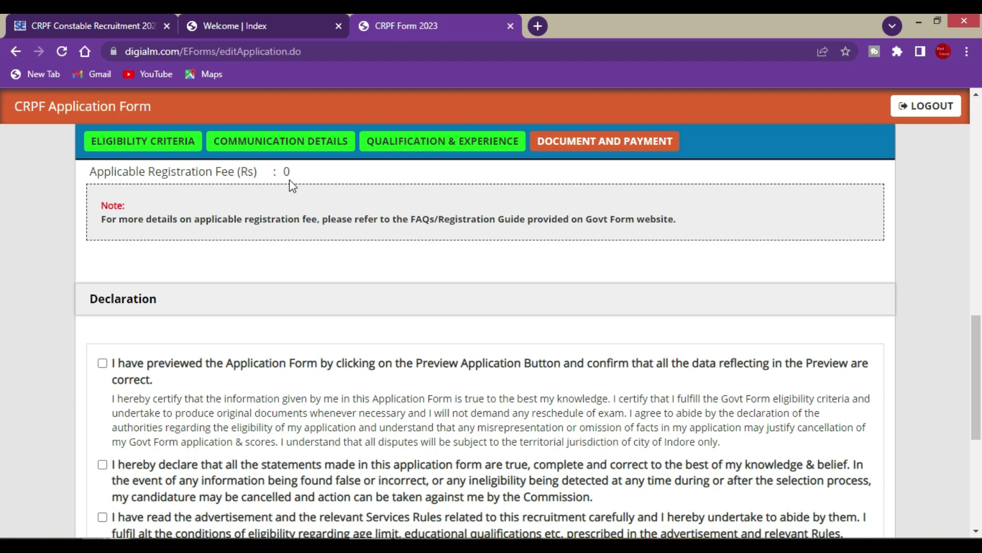
scroll(292, 186, down, 3)
click(102, 219)
click(102, 320)
click(102, 373)
click(103, 409)
click(102, 429)
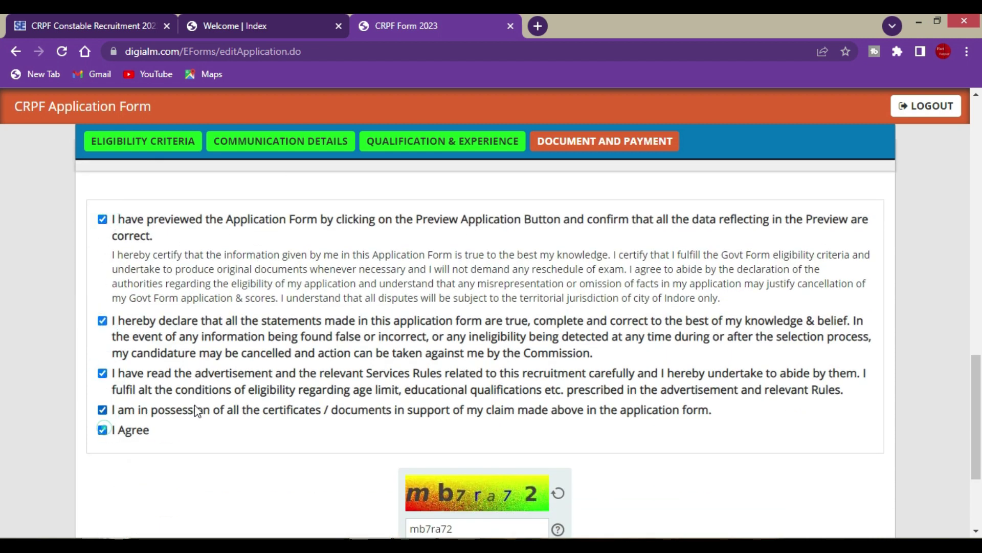
- Preview the application, agree to the personal data instructions to submit it, and close the submission note
scroll(194, 409, down, 3)
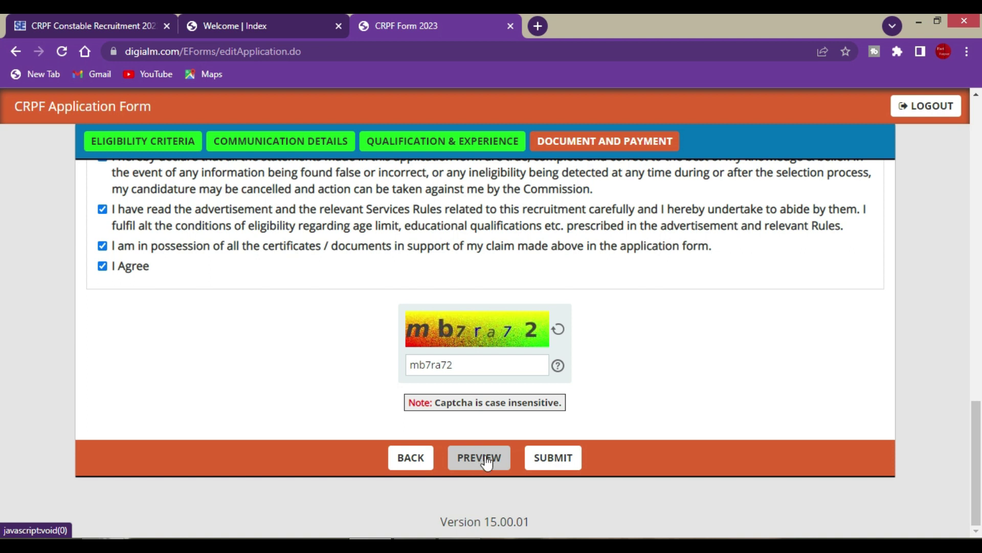
click(485, 465)
click(483, 463)
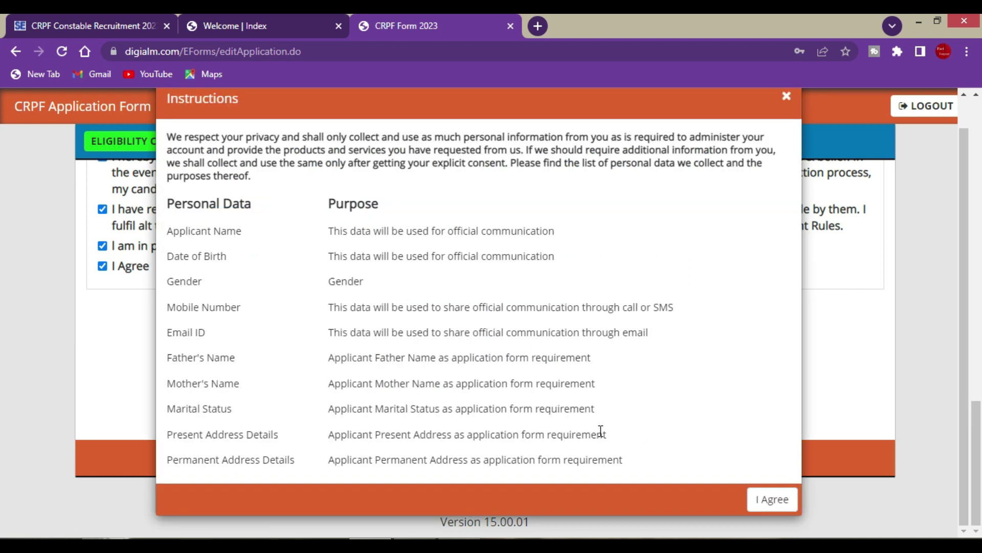
click(772, 500)
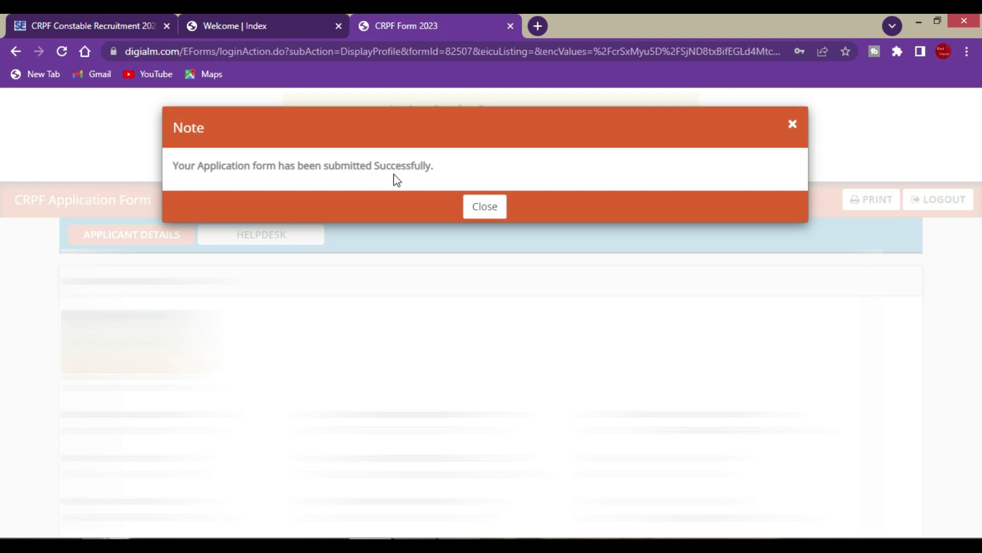
click(494, 207)
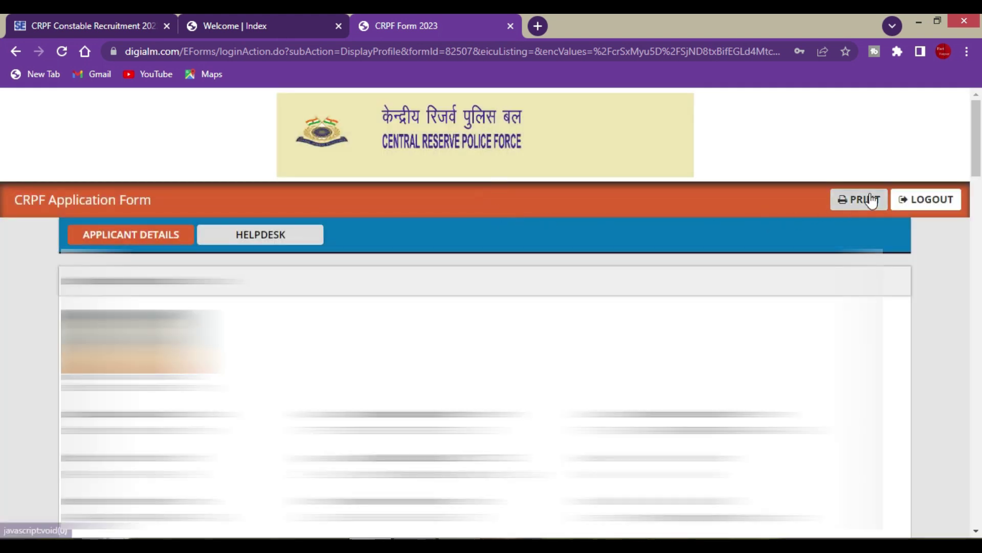